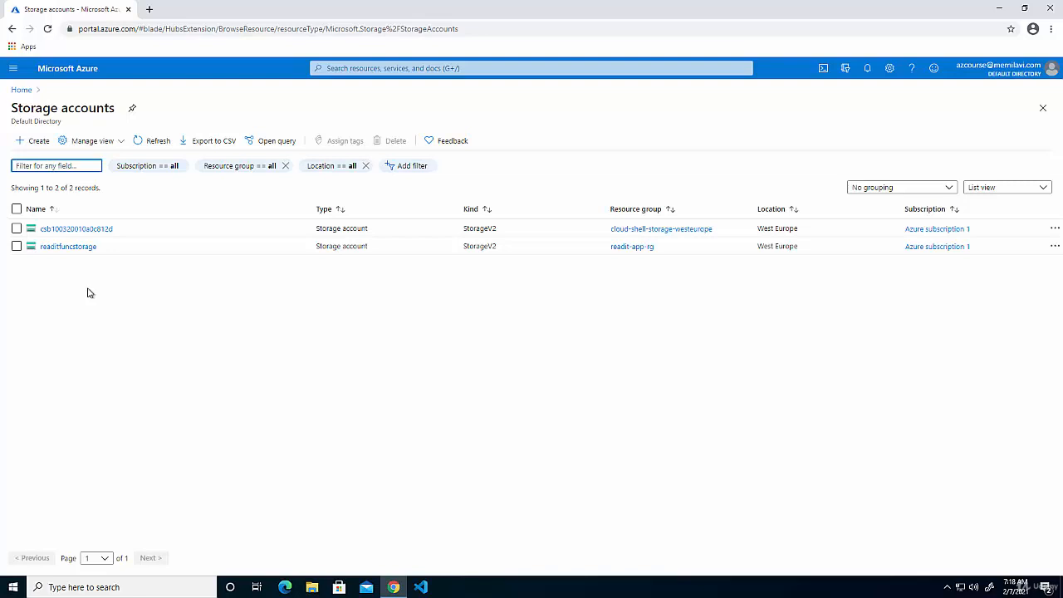
Start a new storage account and create a resource group named storage-rg for it
{"action": "left_click", "coordinate": [37, 143]}
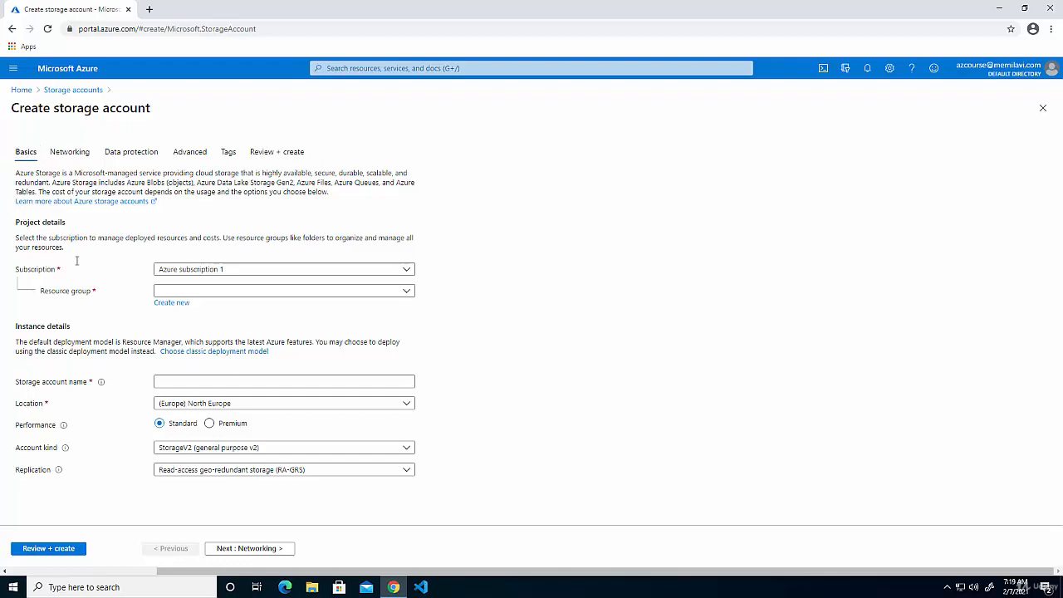
{"action": "left_click", "coordinate": [170, 305]}
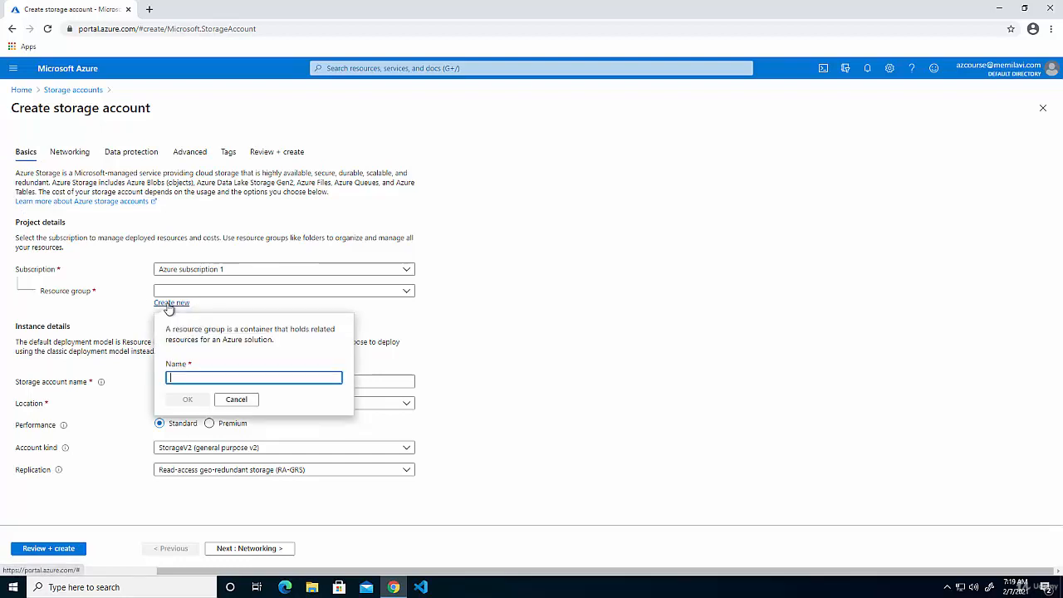
{"action": "type", "text": "storage-rg"}
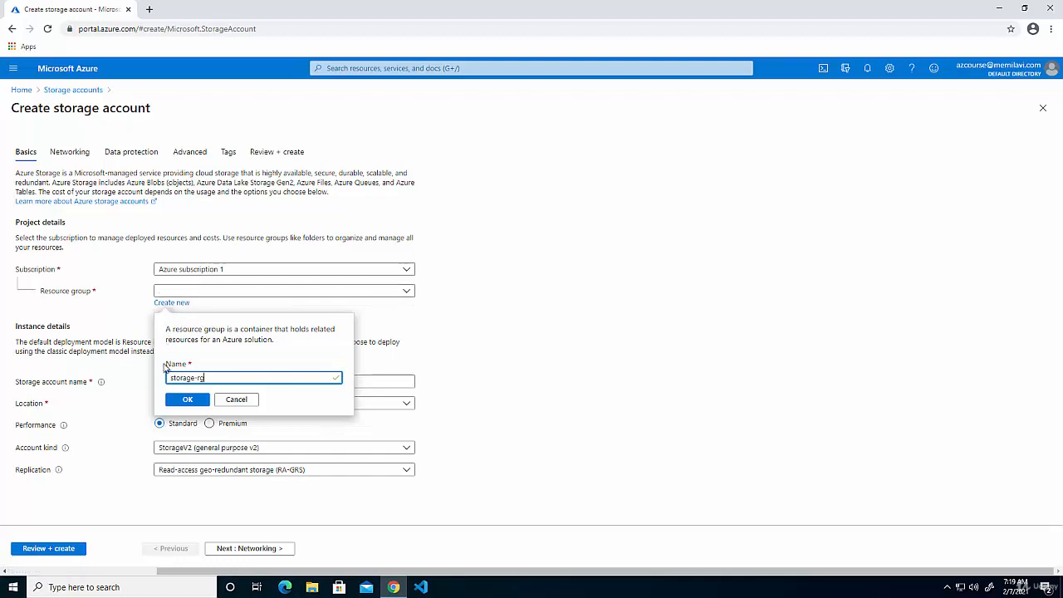
{"action": "left_click", "coordinate": [180, 402]}
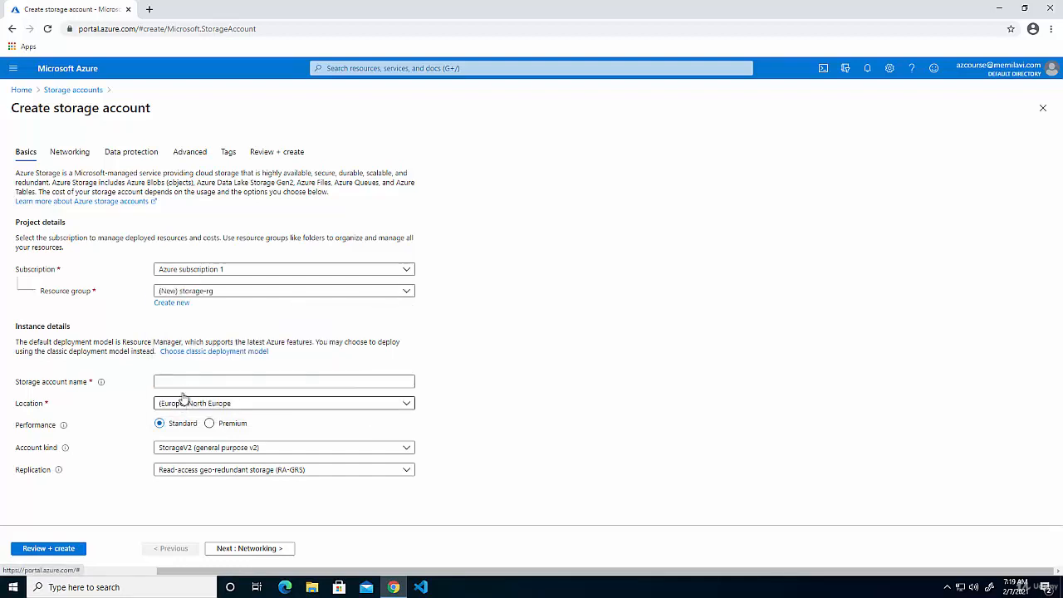
Name the storage account storagecoursememi and set its location to (Europe) West Europe
{"action": "left_click", "coordinate": [188, 381]}
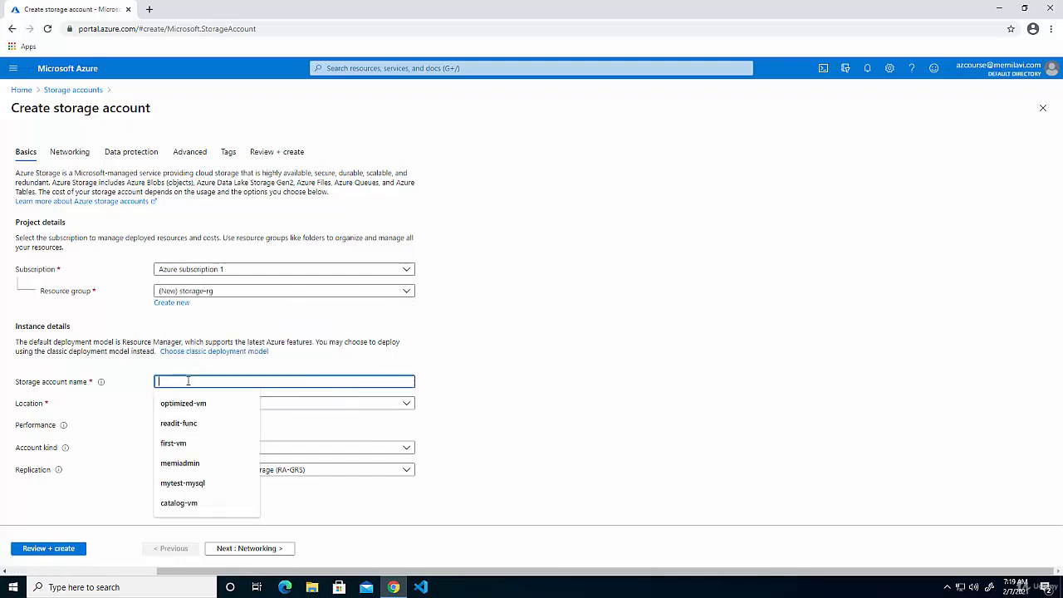
{"action": "type", "text": "st"}
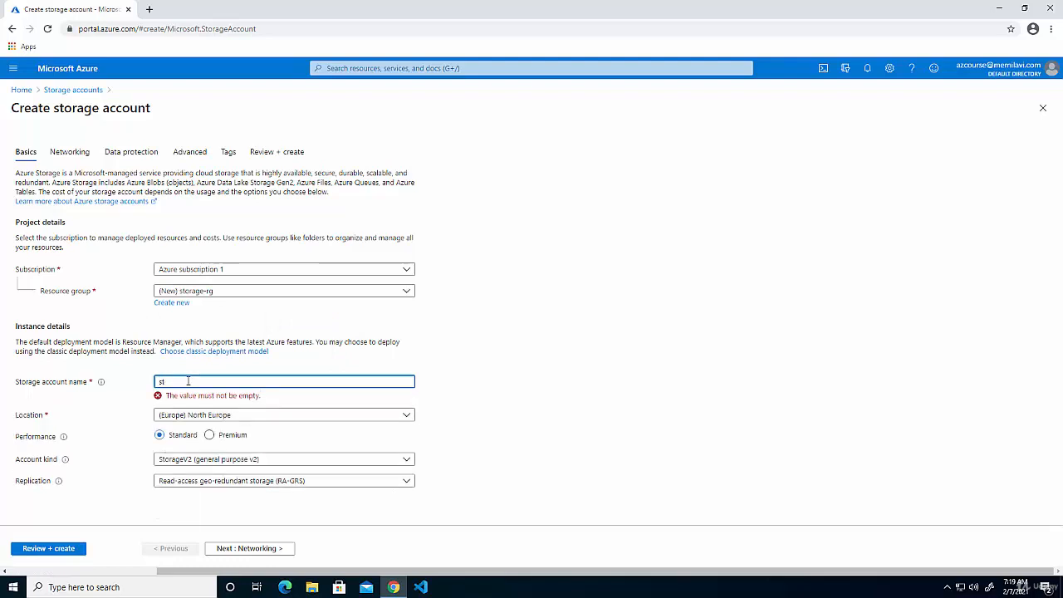
{"action": "type", "text": "oragecourse"}
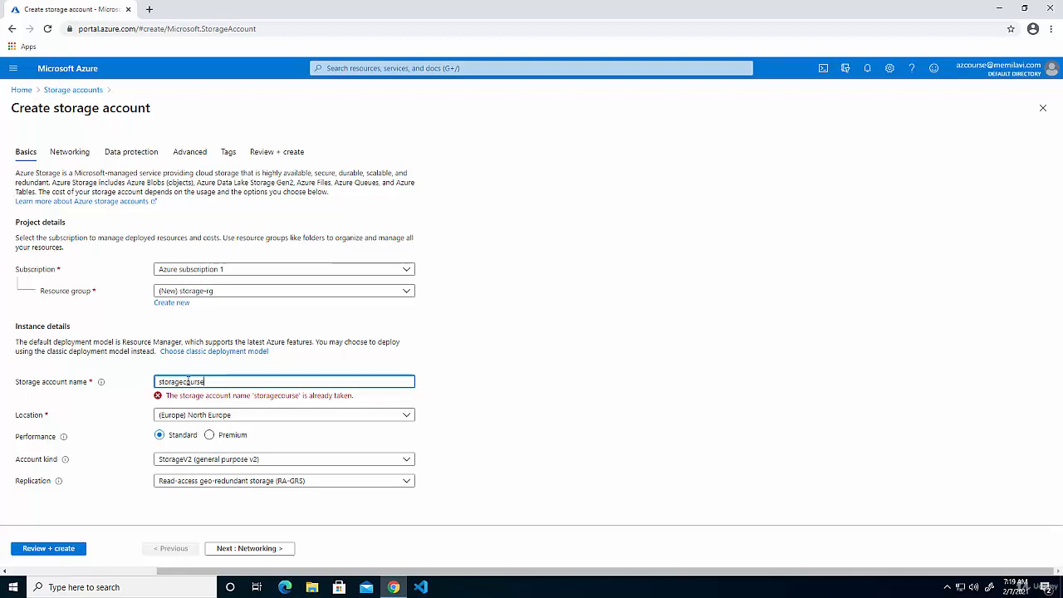
{"action": "type", "text": "memi"}
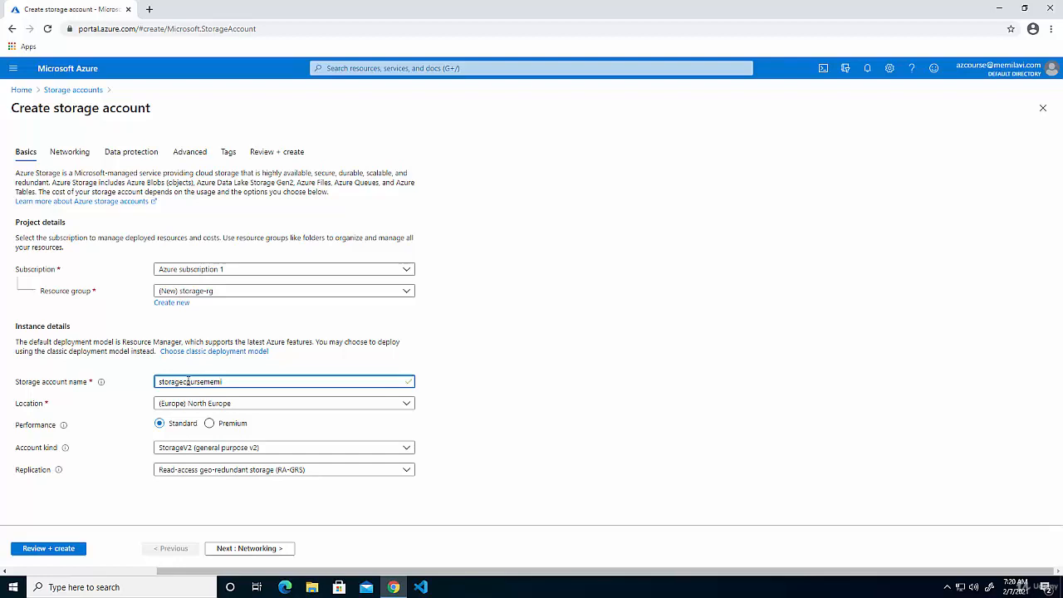
{"action": "left_click", "coordinate": [180, 404]}
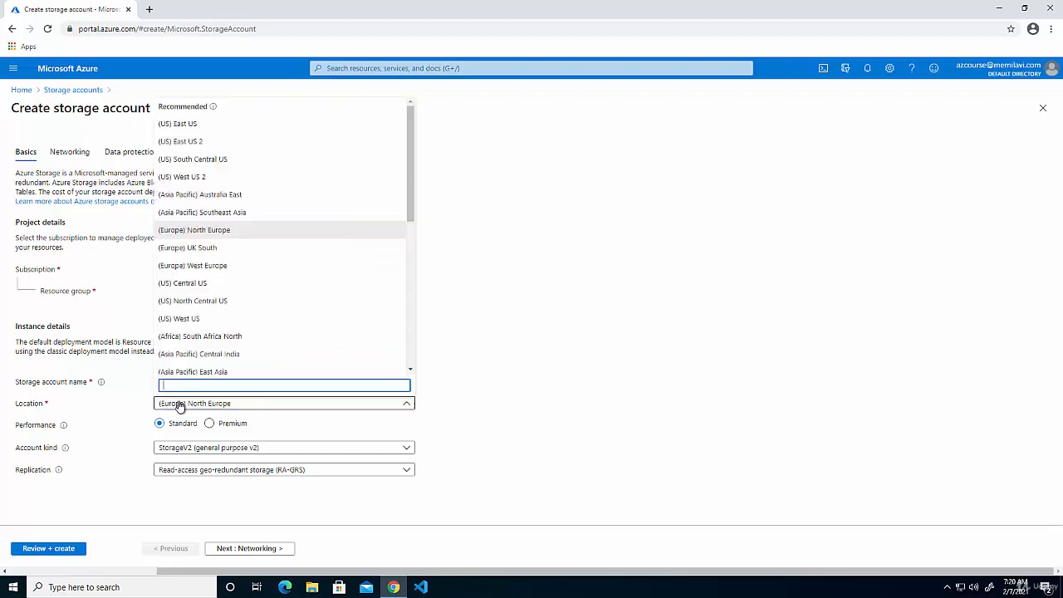
{"action": "type", "text": "west eur"}
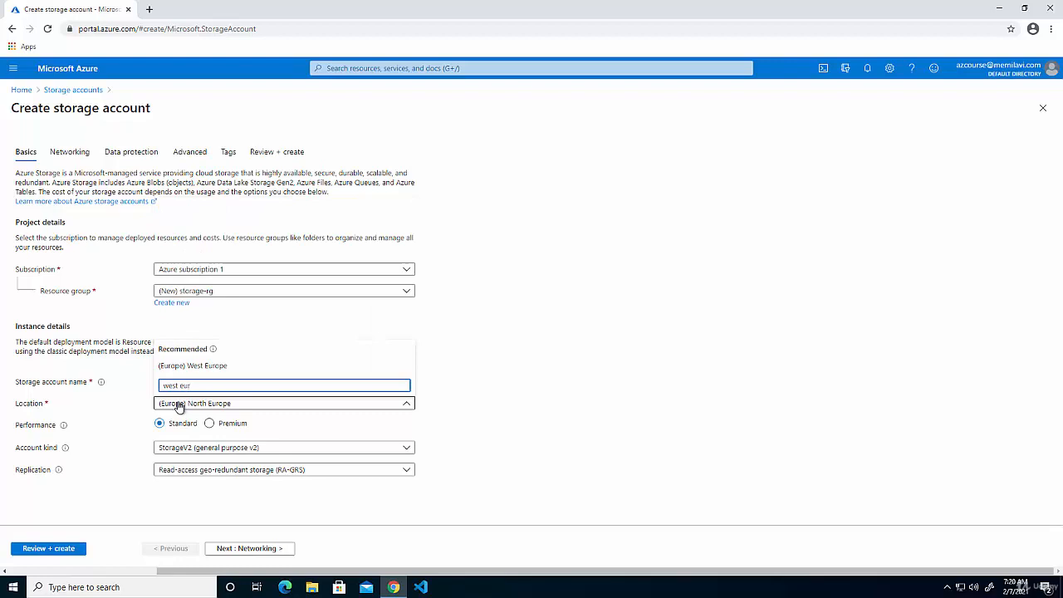
{"action": "left_click", "coordinate": [197, 366]}
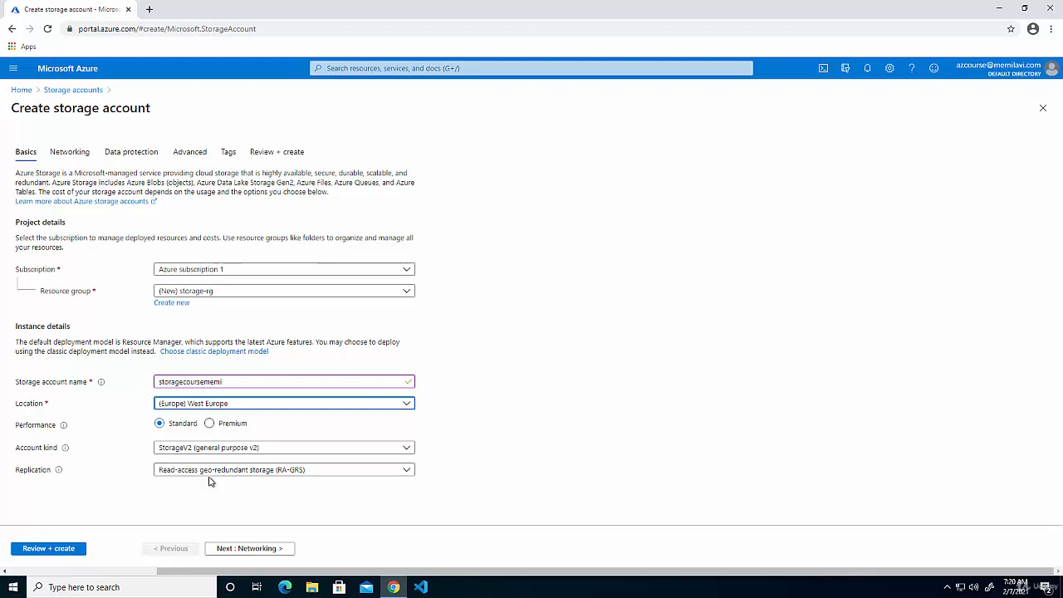
Create the storage account with read-access geo-redundant storage (RA-GRS) and the default networking and data protection settings
{"action": "left_click", "coordinate": [178, 475]}
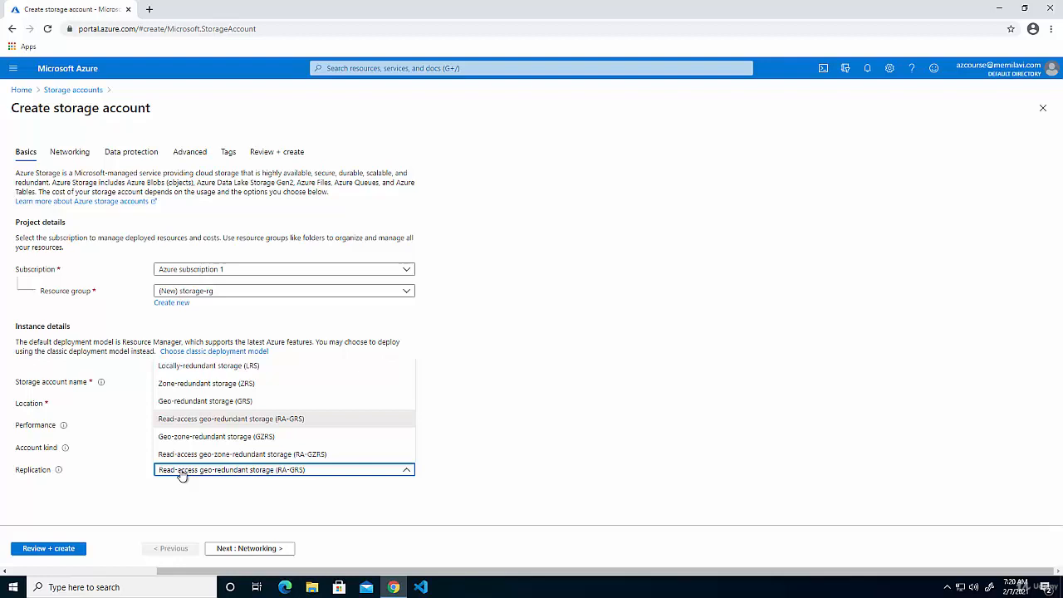
{"action": "left_click", "coordinate": [182, 470]}
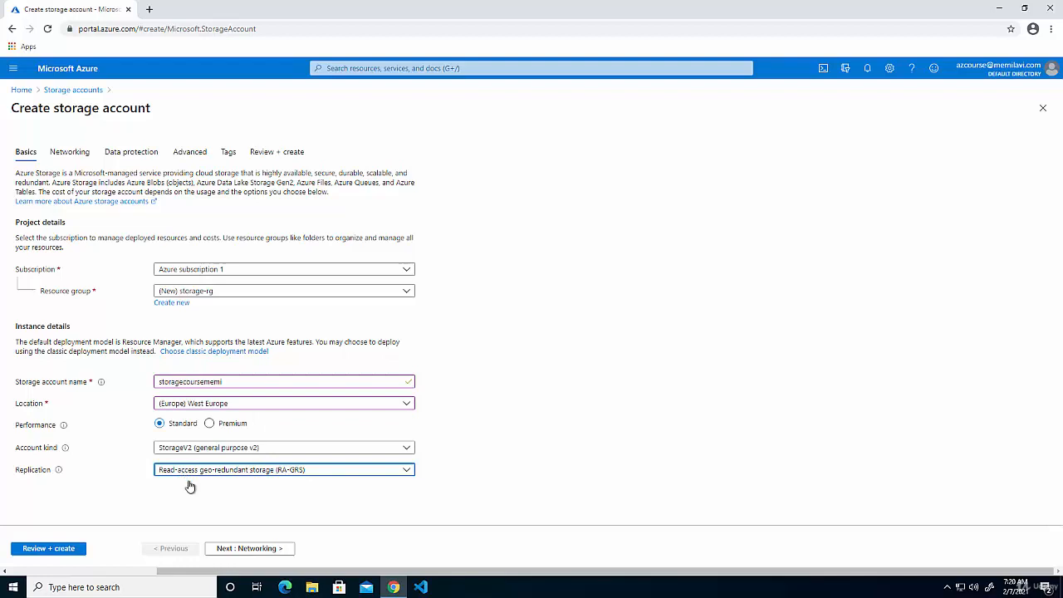
{"action": "left_click", "coordinate": [237, 551]}
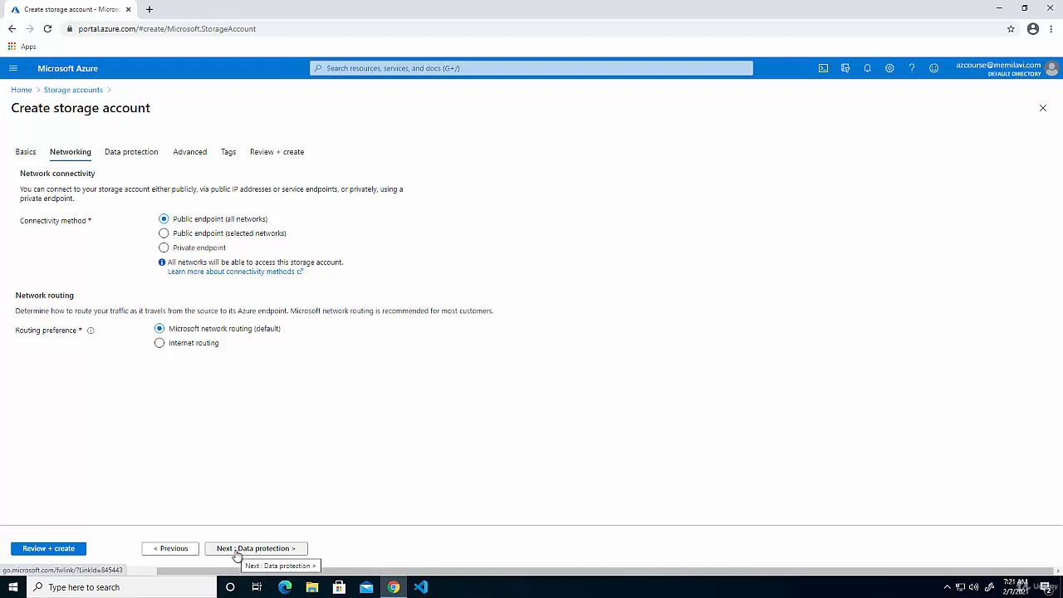
{"action": "left_click", "coordinate": [237, 550]}
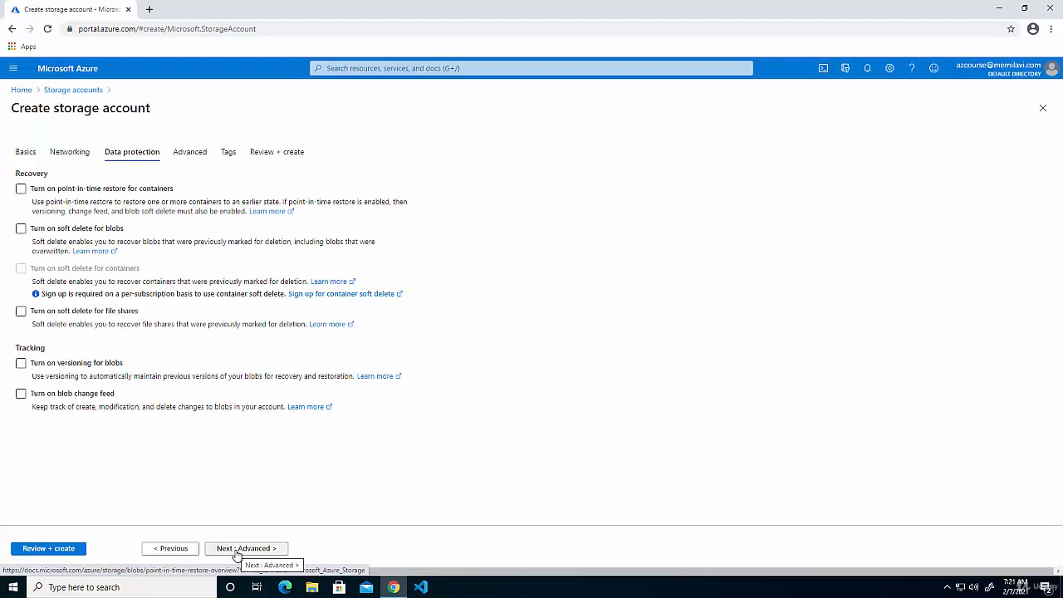
{"action": "left_click", "coordinate": [41, 550]}
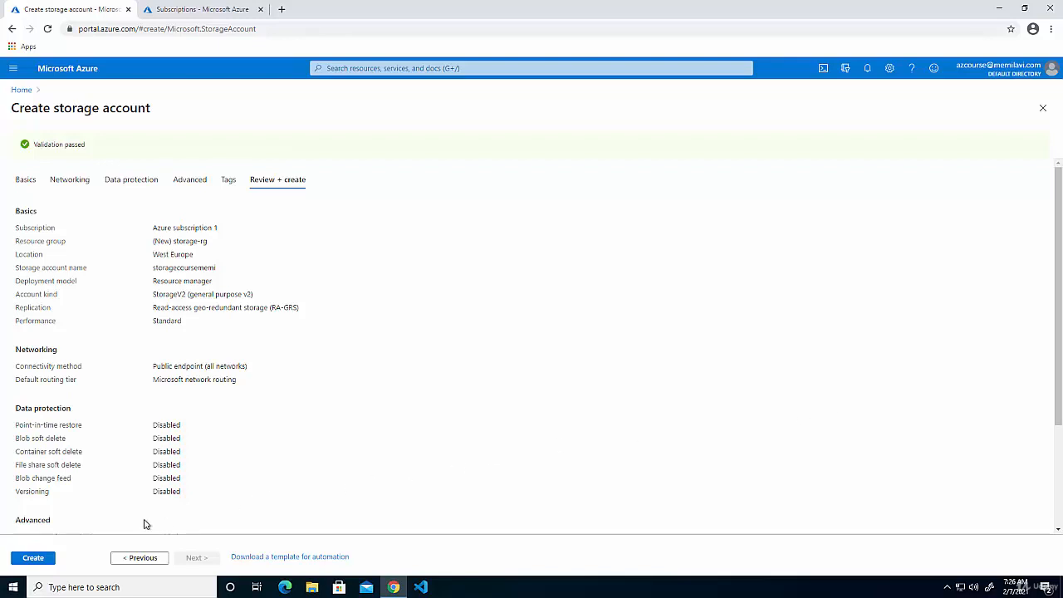
{"action": "left_click", "coordinate": [46, 562]}
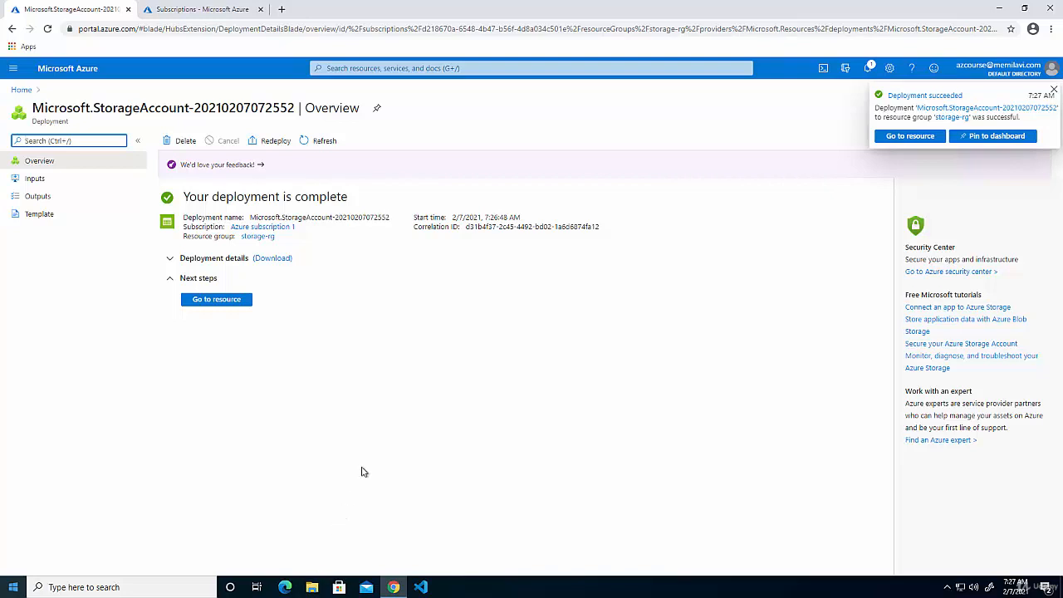
In the deployed storage account, create a blob container named storeimages with Container (anonymous read access for containers and blobs) as public access level
{"action": "left_click", "coordinate": [209, 301]}
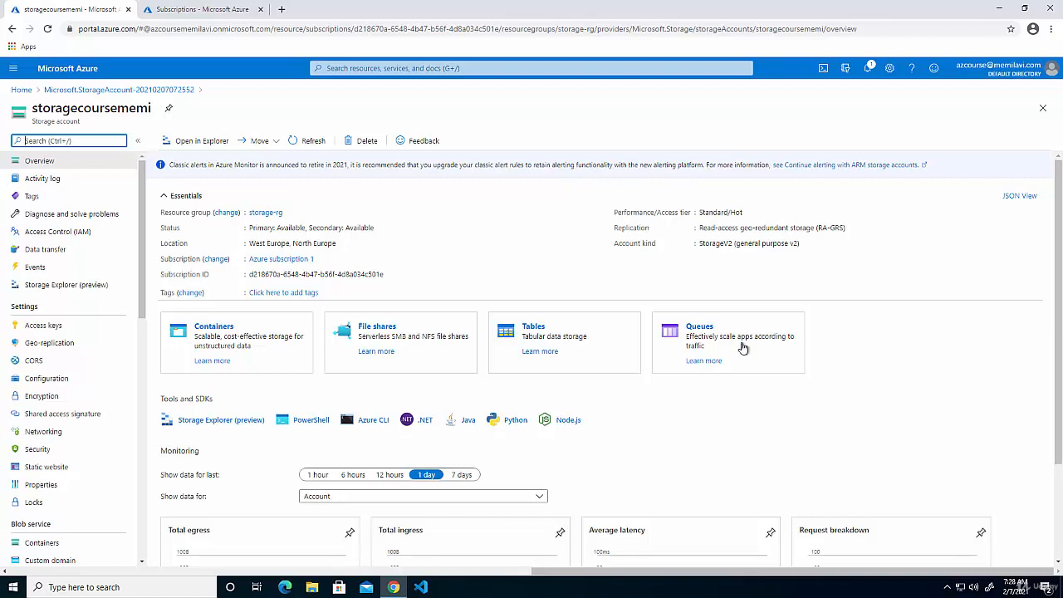
{"action": "left_click", "coordinate": [222, 336]}
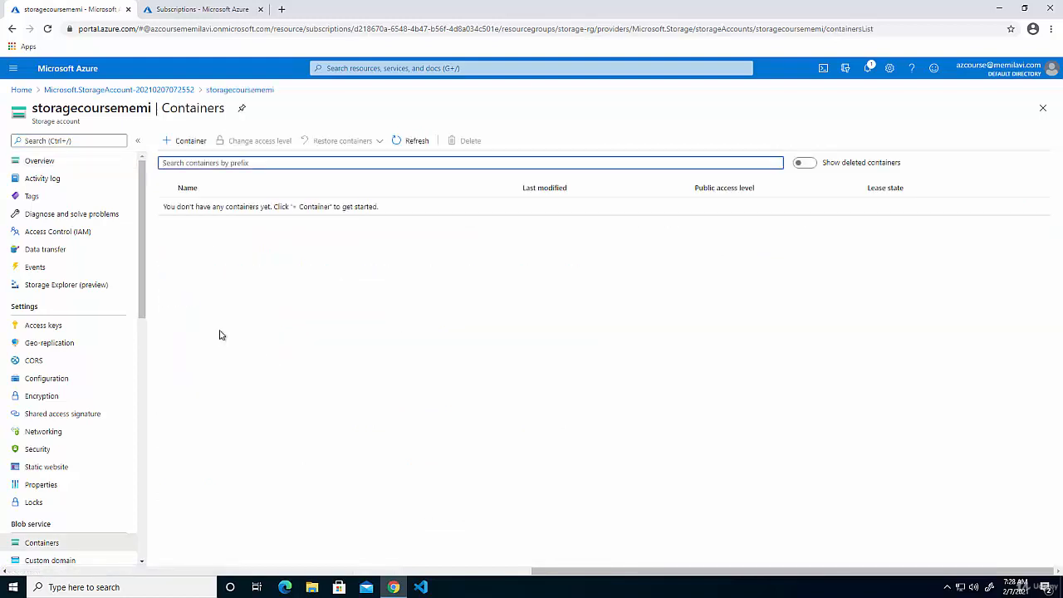
{"action": "left_click", "coordinate": [184, 143]}
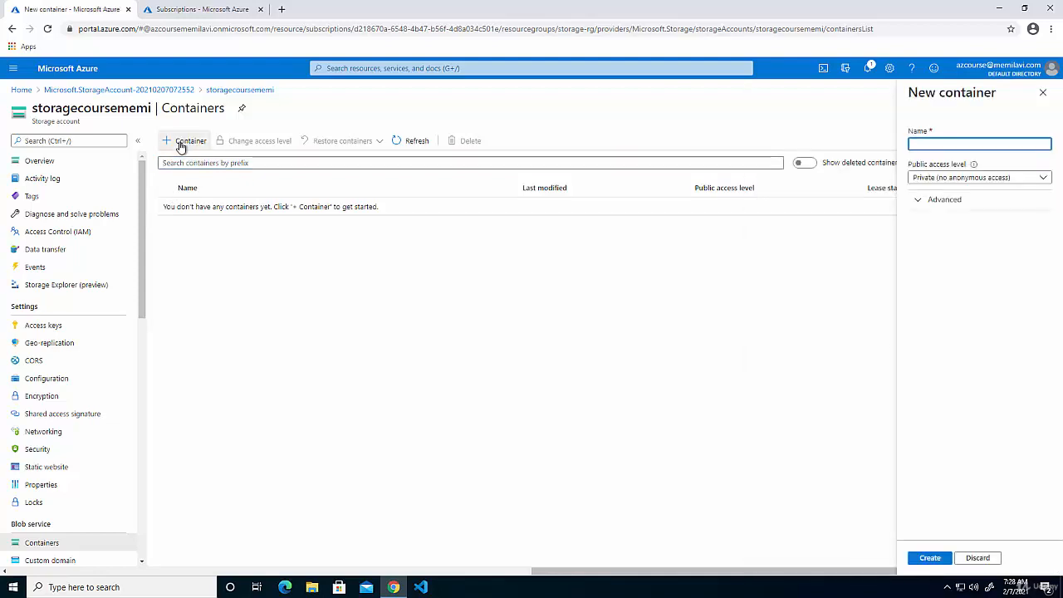
{"action": "type", "text": "storeimages"}
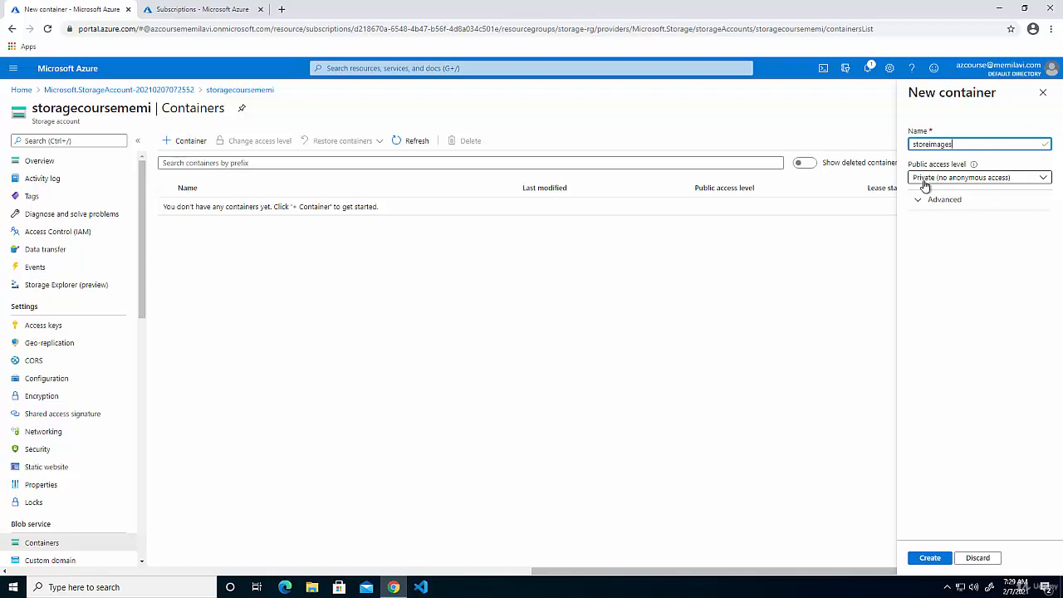
{"action": "left_click", "coordinate": [928, 182]}
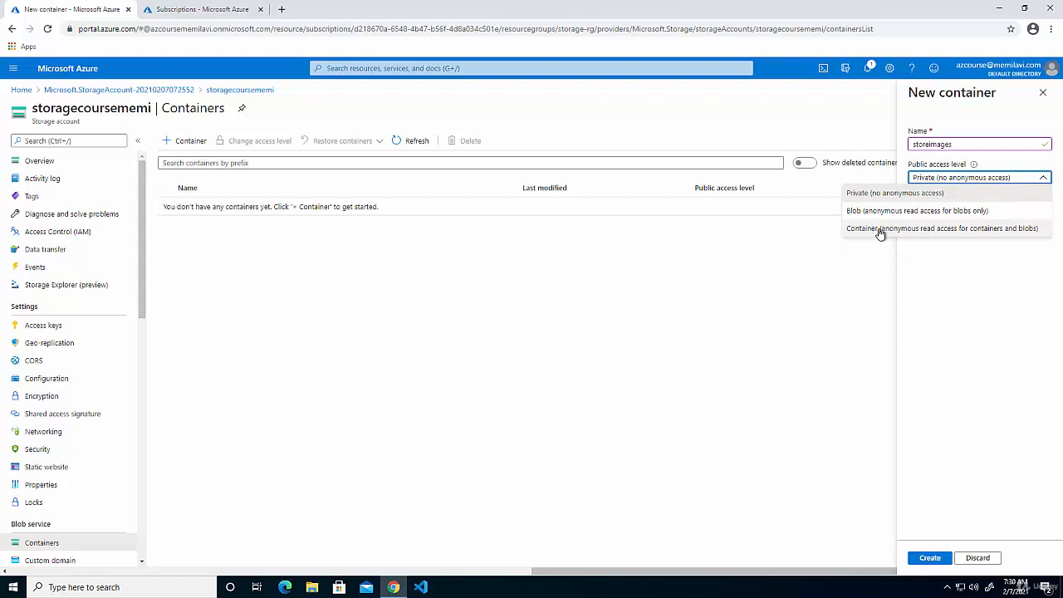
{"action": "left_click", "coordinate": [876, 229]}
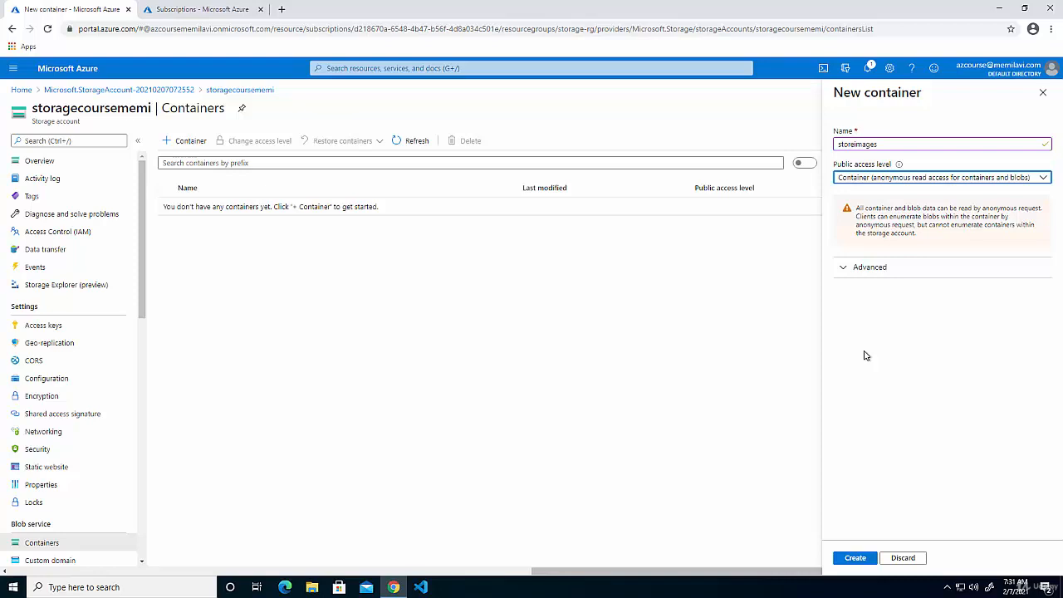
{"action": "left_click", "coordinate": [849, 560]}
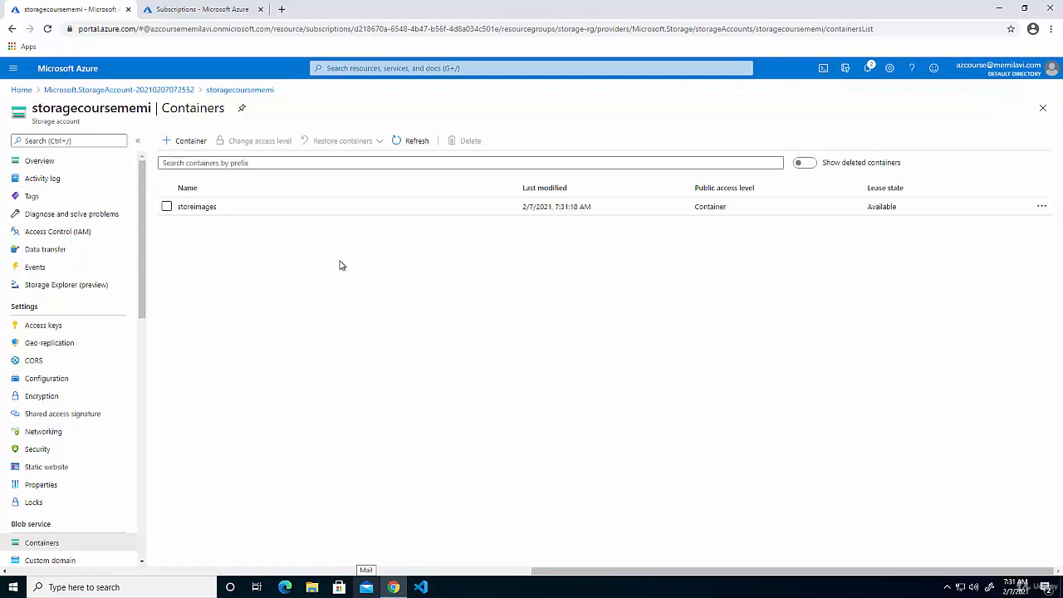
Choose the view1 image from the Storage Demo folder on drive C: for upload to the storeimages container
{"action": "left_click", "coordinate": [191, 207]}
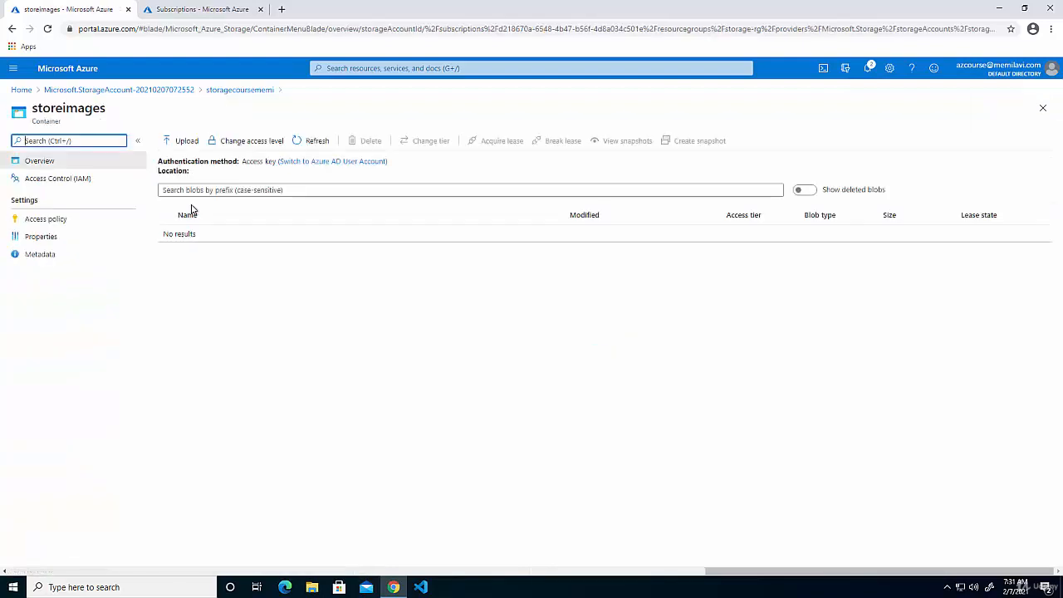
{"action": "left_click", "coordinate": [186, 142]}
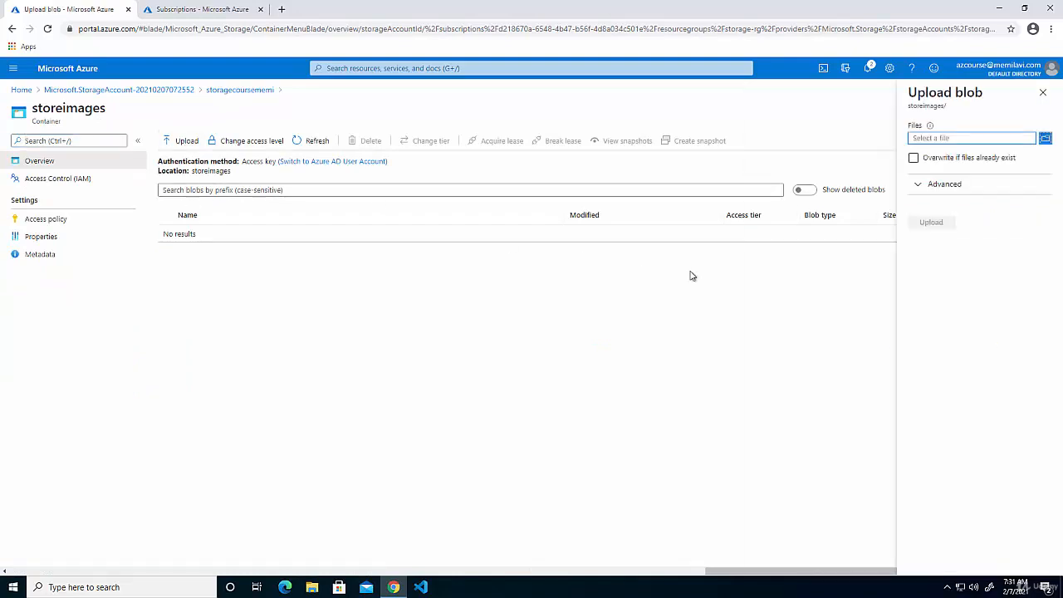
{"action": "left_click", "coordinate": [1045, 140]}
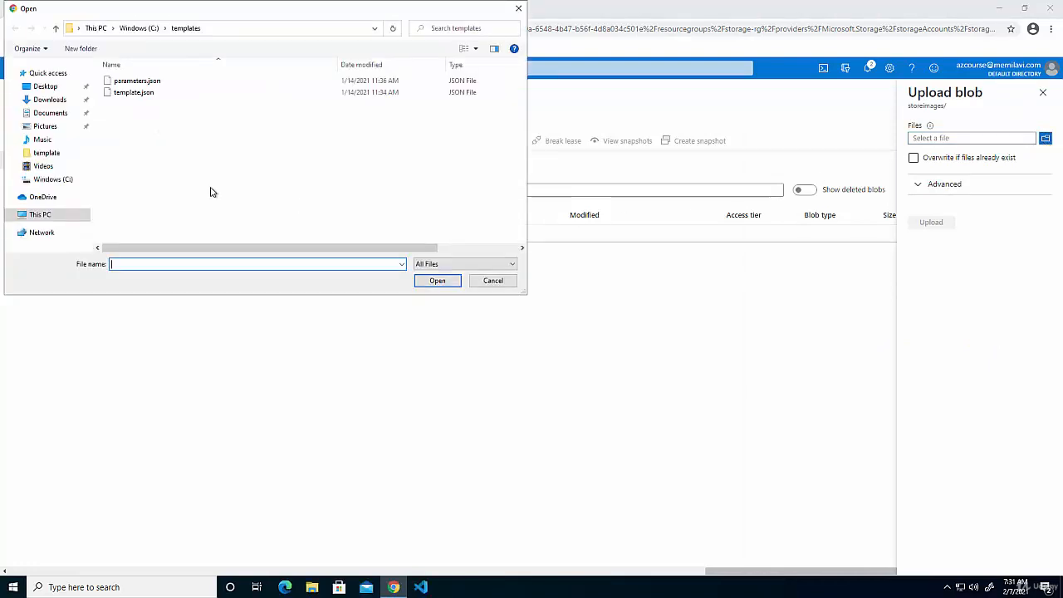
{"action": "left_click", "coordinate": [50, 178]}
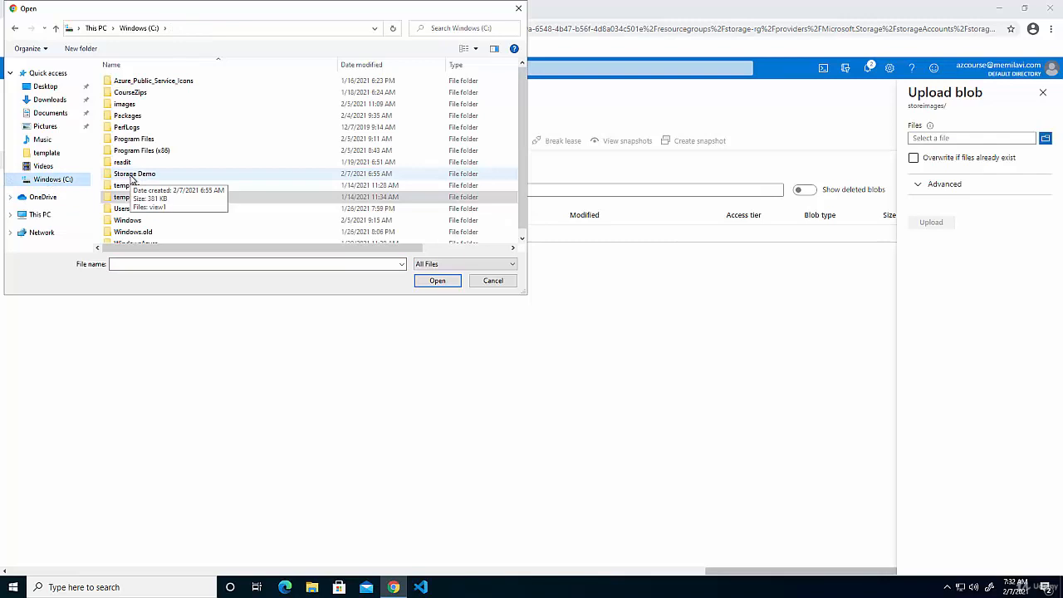
{"action": "double_click", "coordinate": [130, 175]}
{"action": "left_click", "coordinate": [129, 107]}
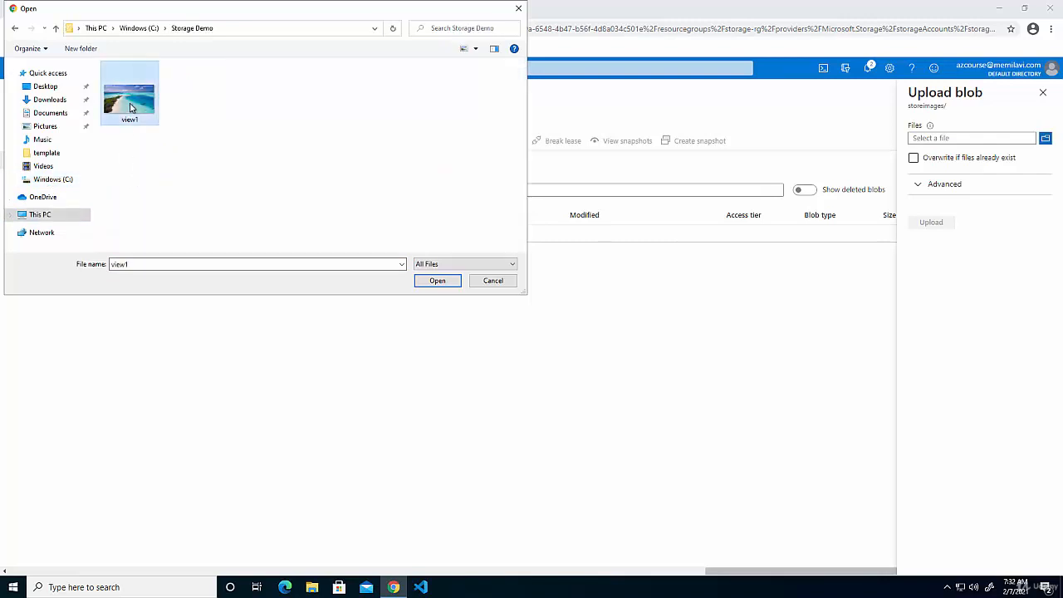
{"action": "left_click", "coordinate": [423, 285]}
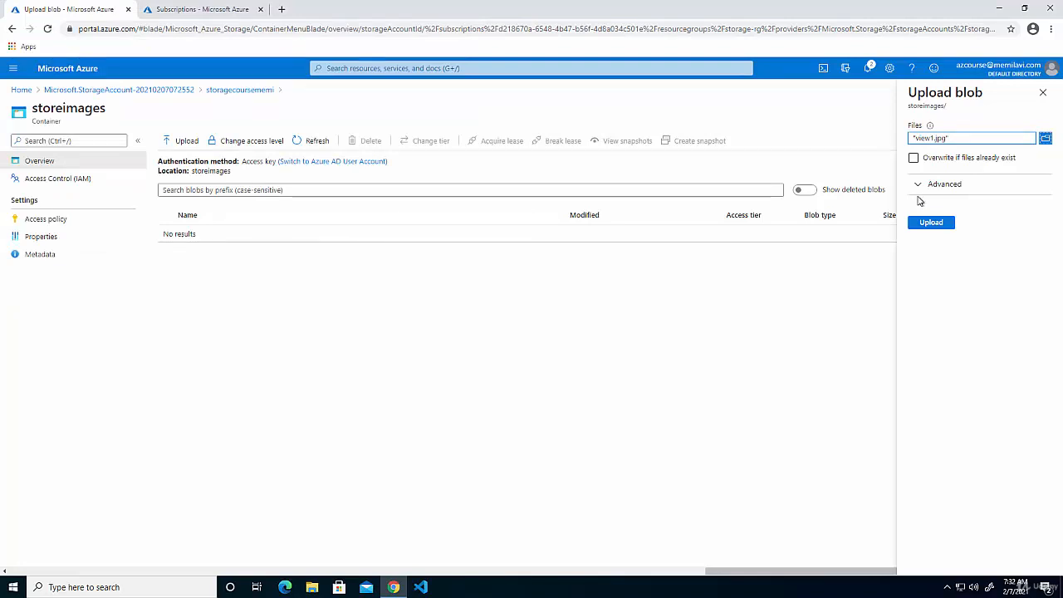
Set the blob's access tier to Hot, upload view1.jpg, and close the upload pane
{"action": "left_click", "coordinate": [944, 184]}
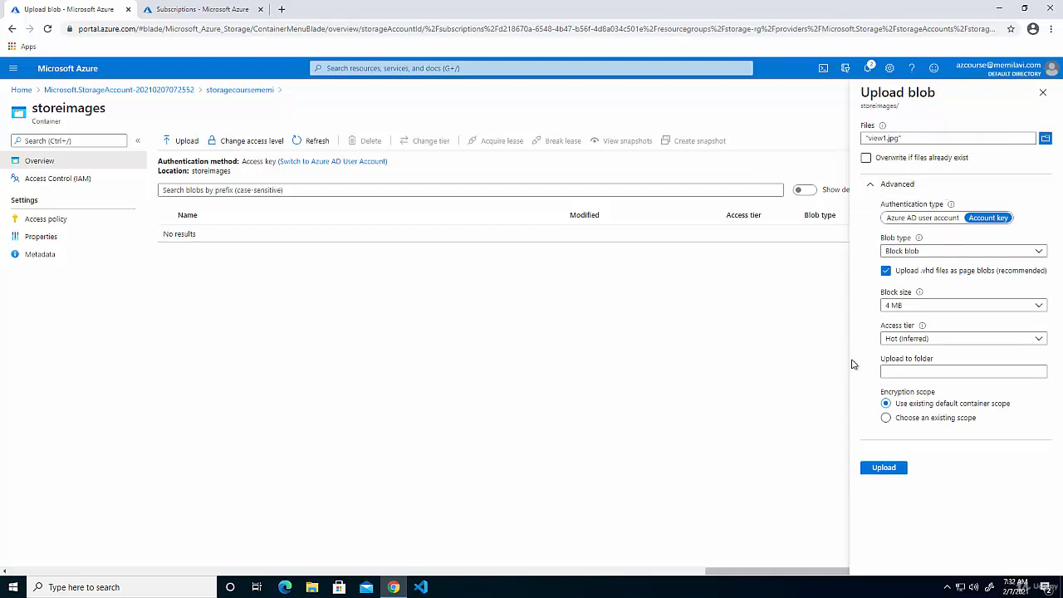
{"action": "left_click", "coordinate": [902, 345]}
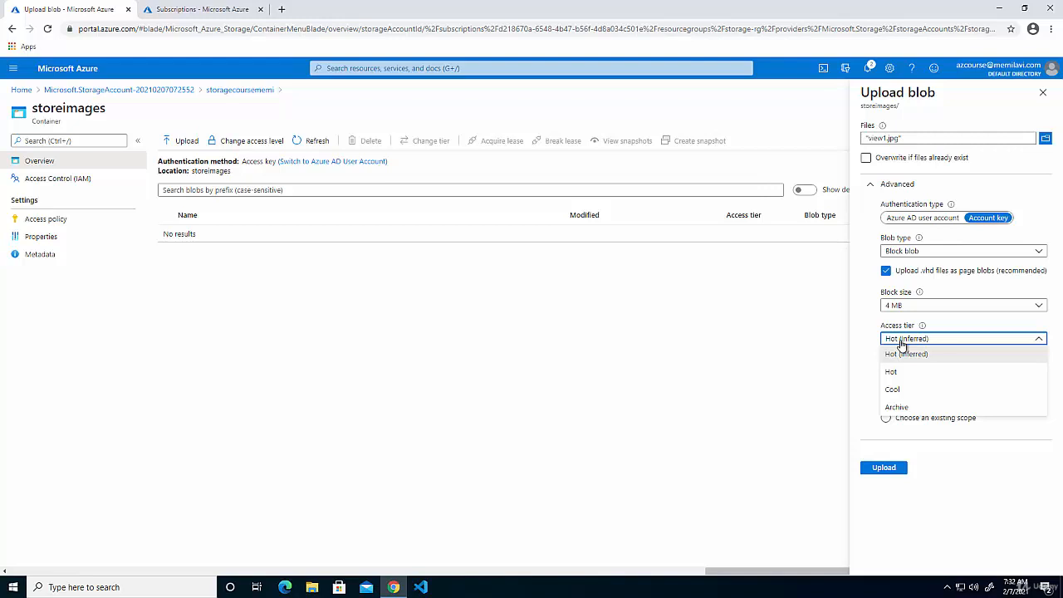
{"action": "left_click", "coordinate": [892, 373]}
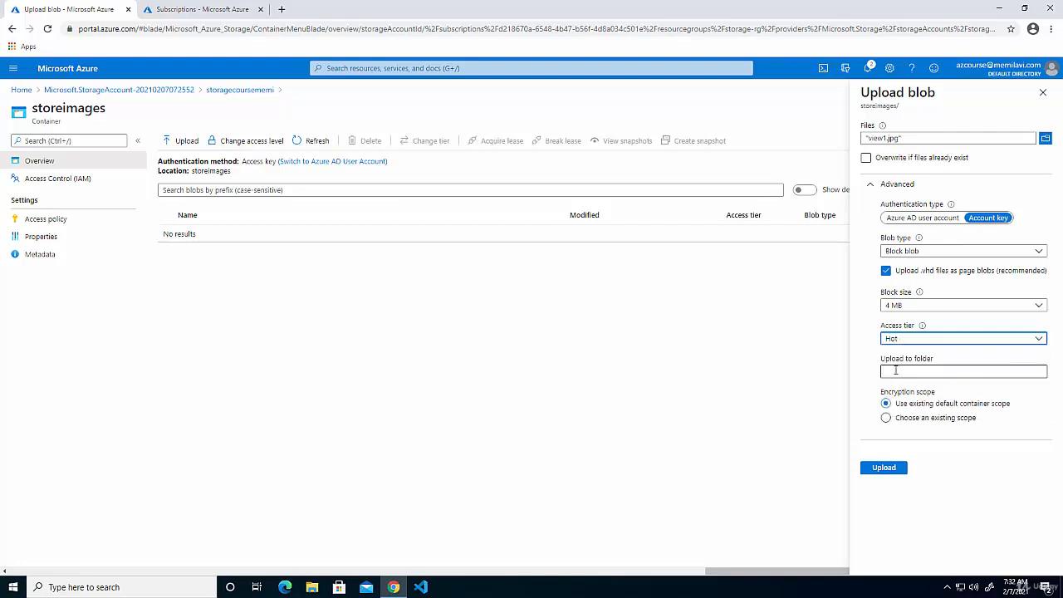
{"action": "left_click", "coordinate": [874, 467]}
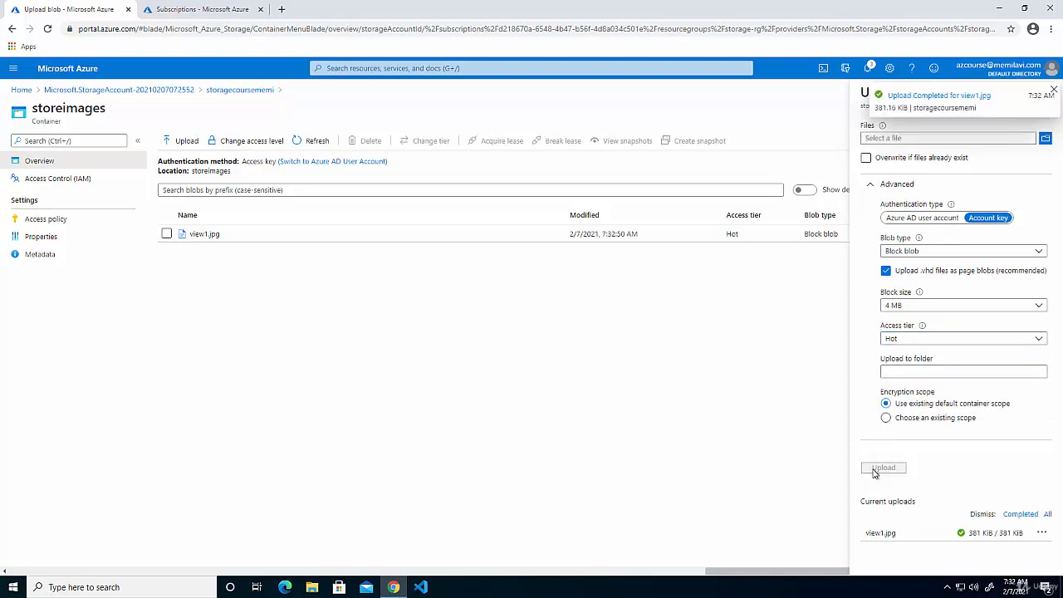
{"action": "left_click", "coordinate": [1053, 89]}
{"action": "left_click", "coordinate": [1045, 94]}
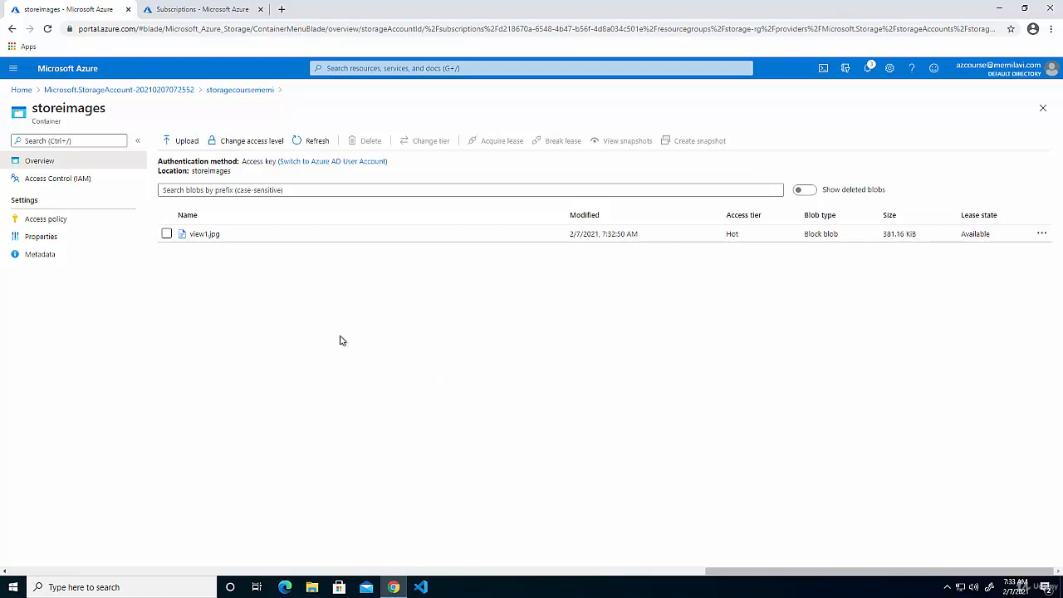
{"action": "left_click", "coordinate": [261, 9]}
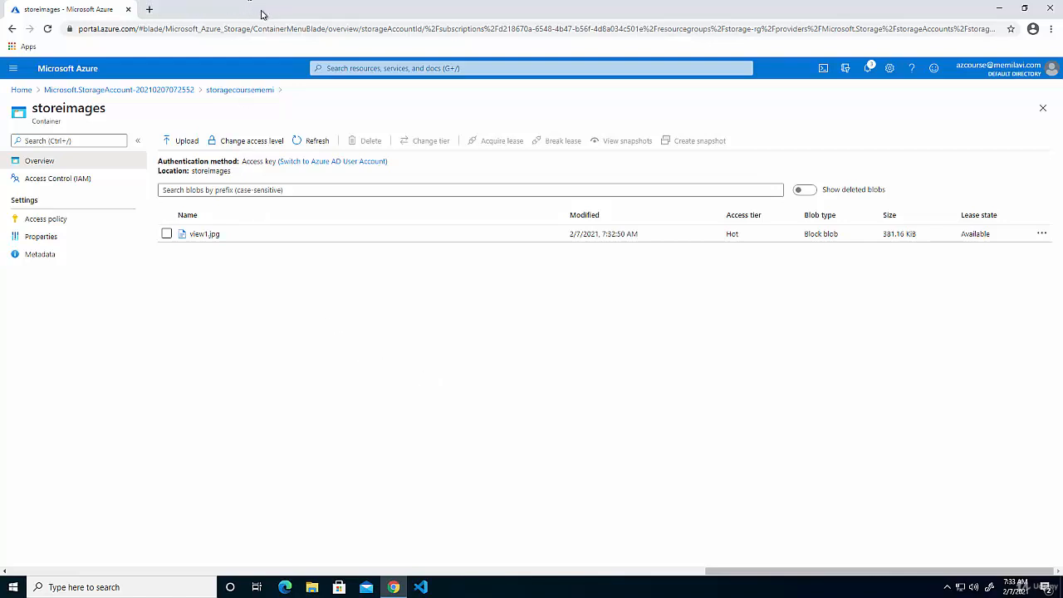
{"action": "left_click", "coordinate": [149, 10]}
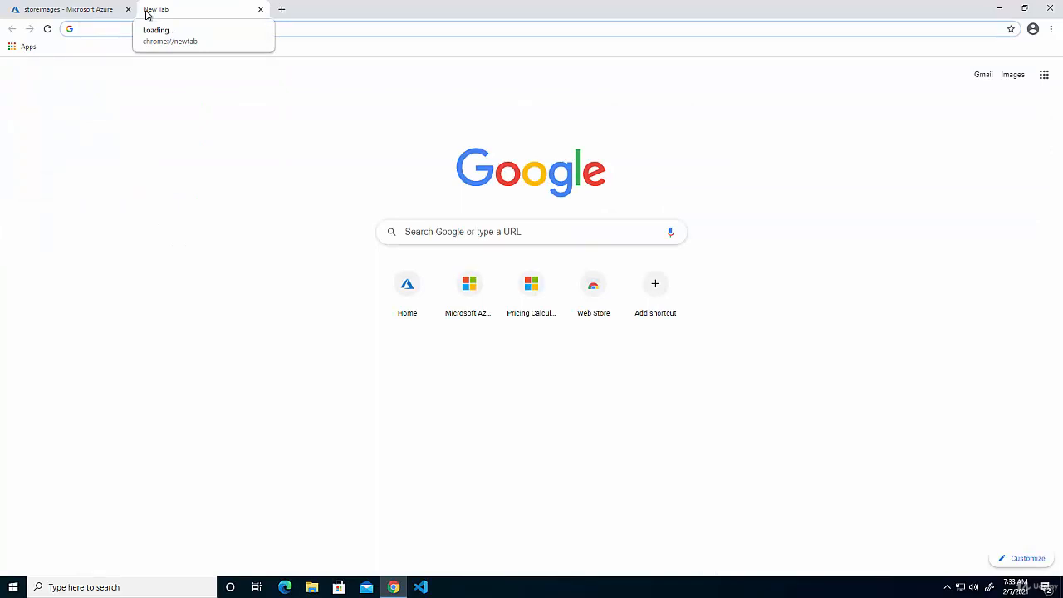
{"action": "left_click", "coordinate": [105, 29]}
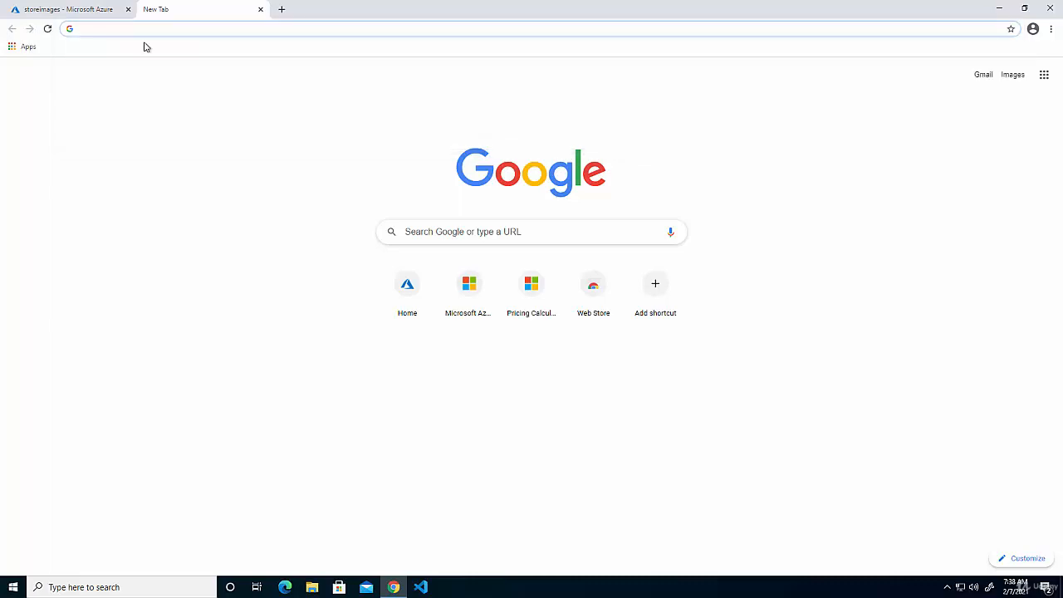
{"action": "type", "text": "https://"}
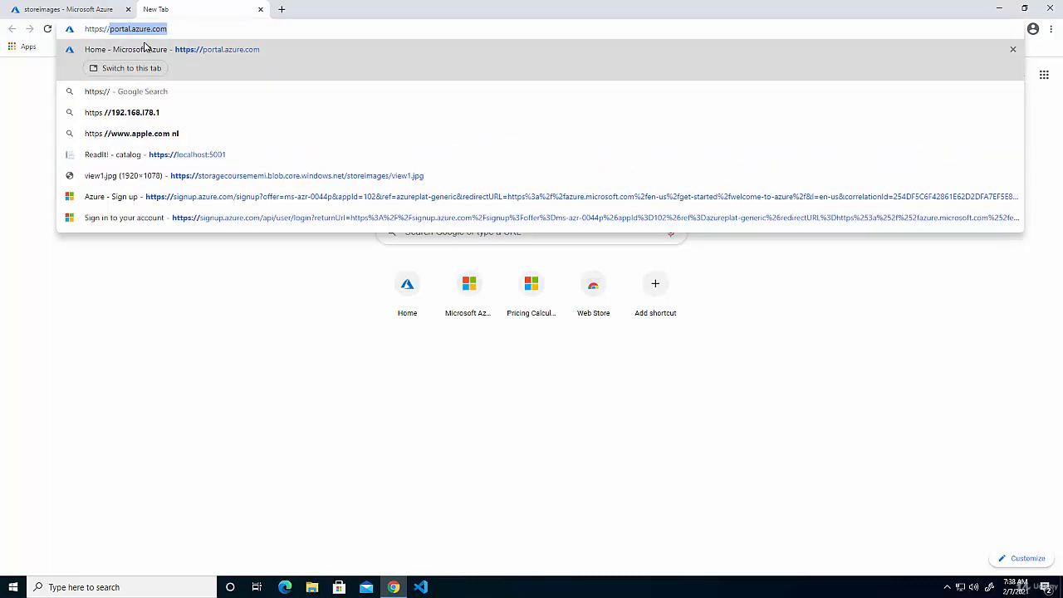
{"action": "type", "text": "storag"}
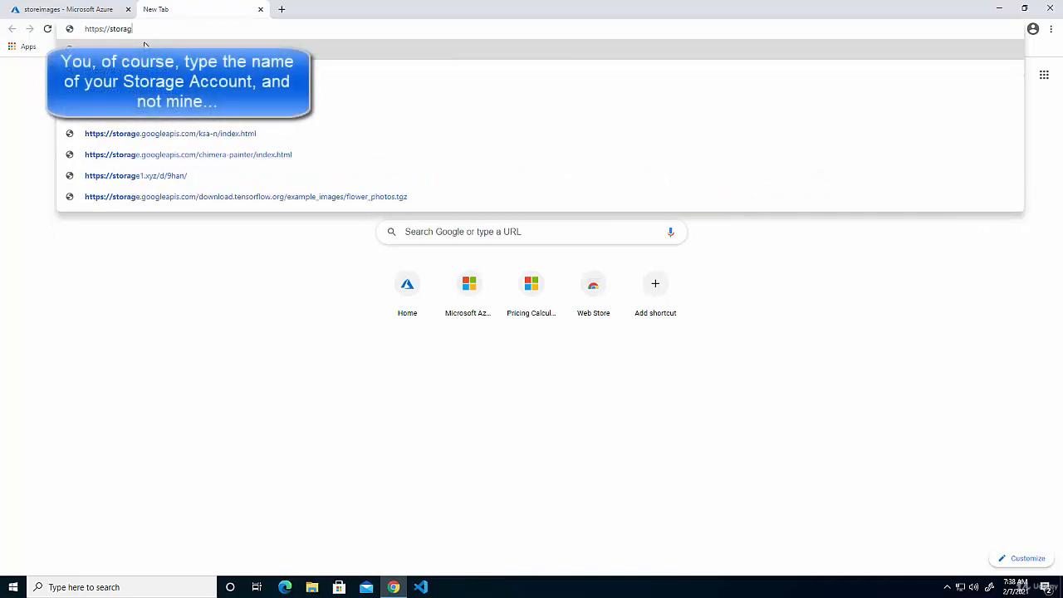
{"action": "type", "text": "ecourse"}
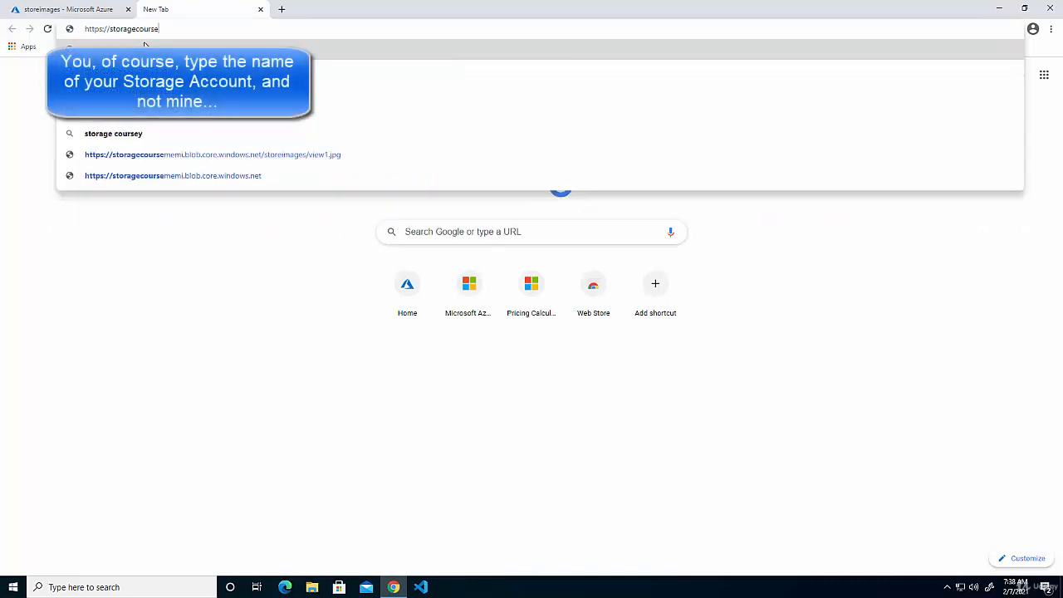
{"action": "type", "text": "memi"}
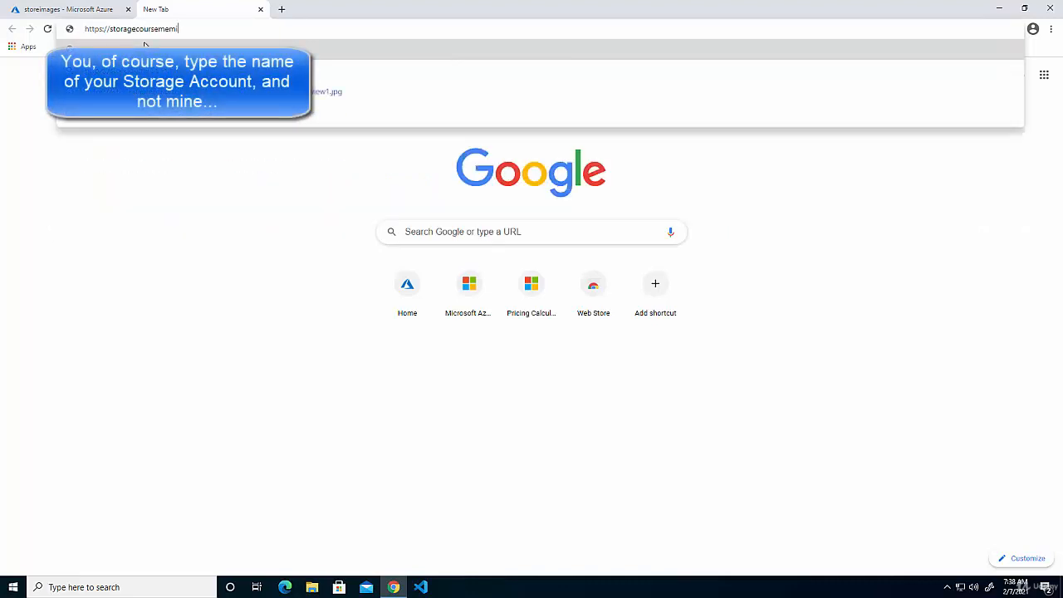
{"action": "type", "text": ".blob."}
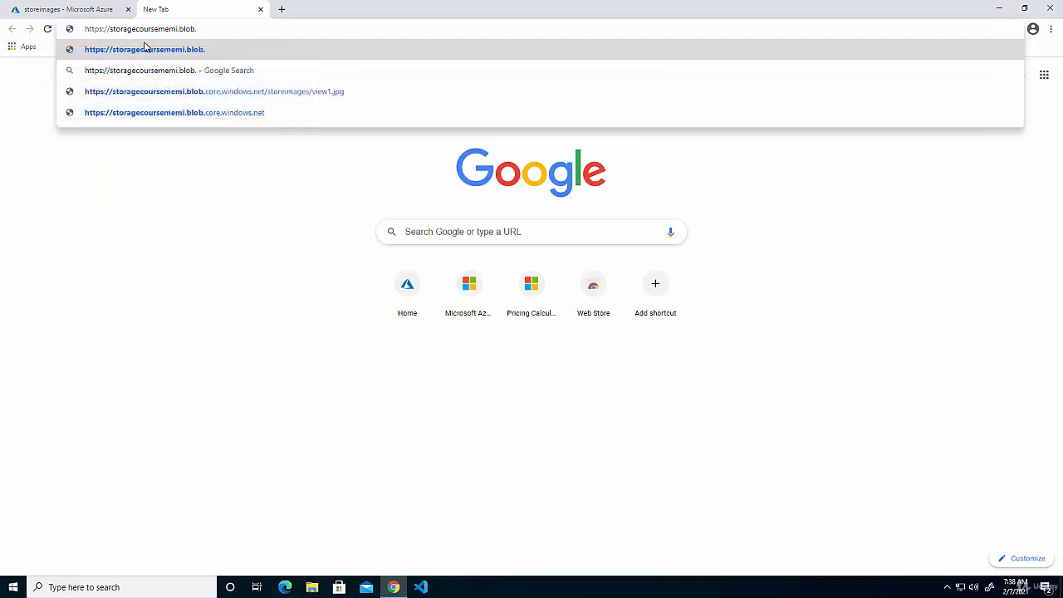
{"action": "type", "text": "core.windows"}
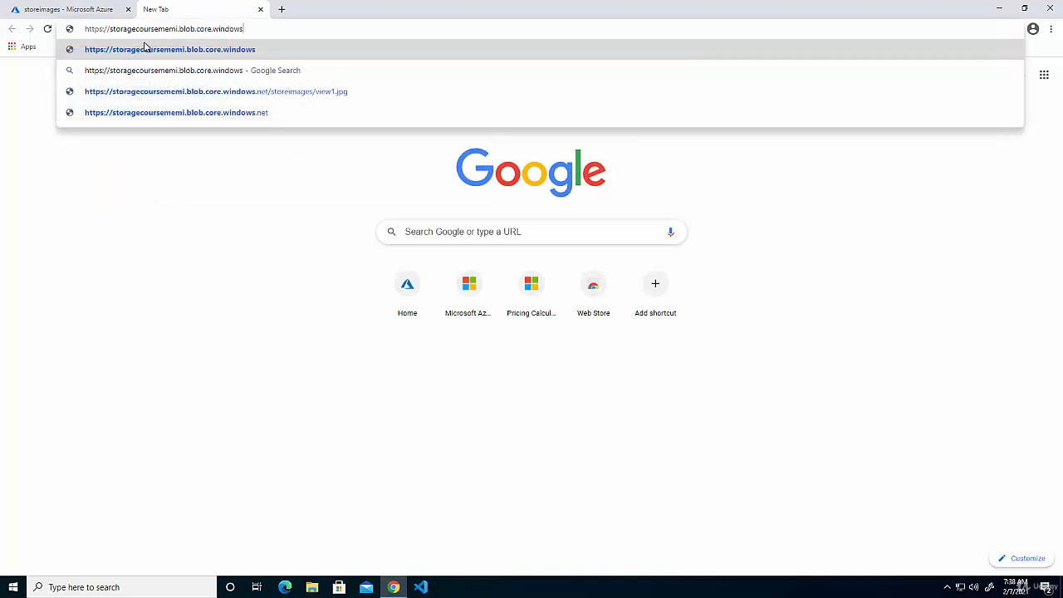
{"action": "type", "text": ".net/"}
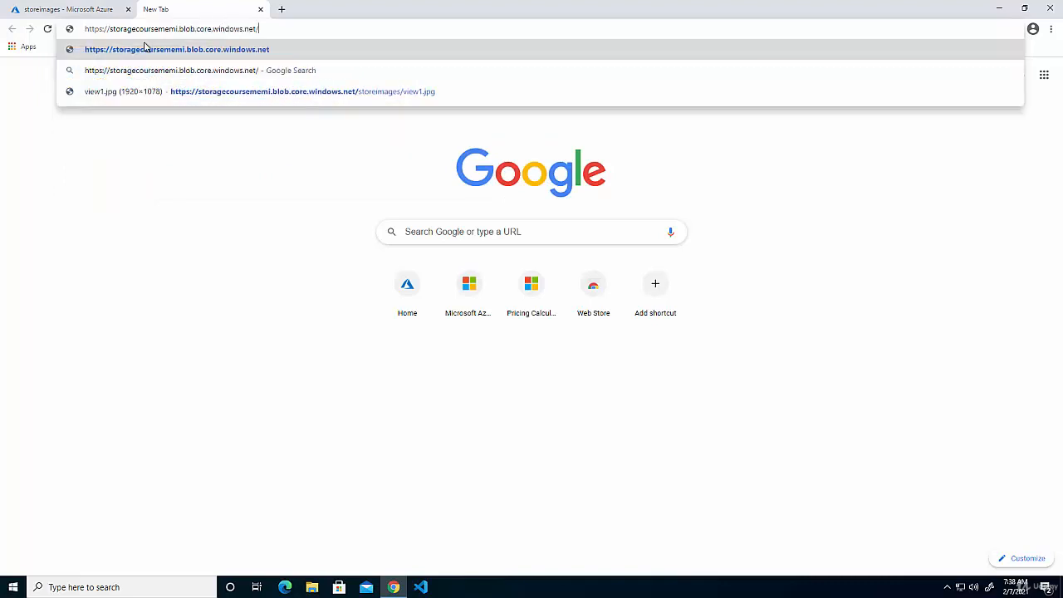
{"action": "type", "text": "storeimages/"}
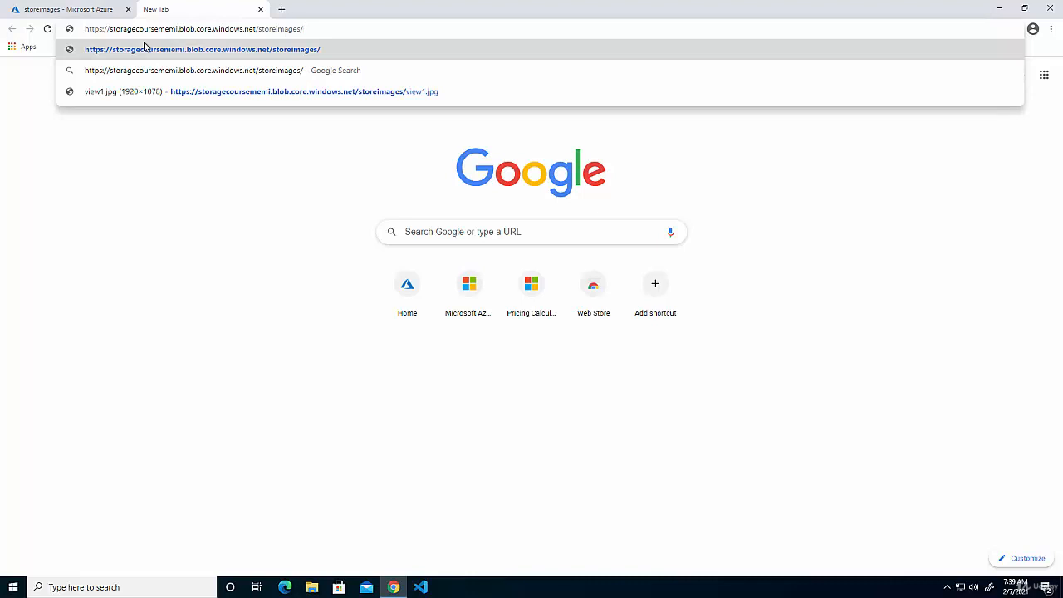
Check the blob's name in the storeimages container, complete the blob address with view1.jpg, and open the image
{"action": "left_click", "coordinate": [66, 9]}
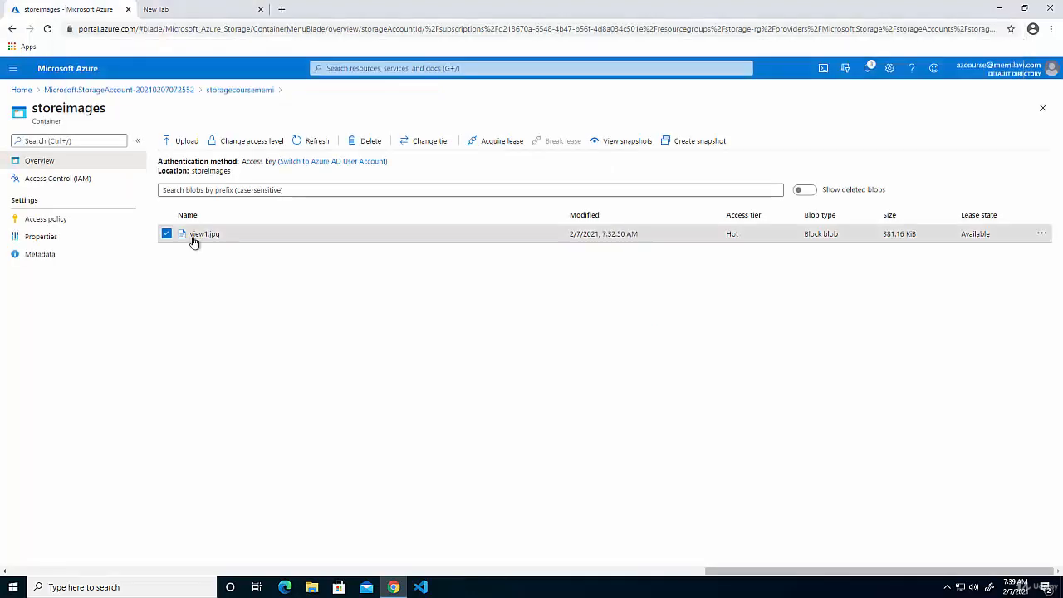
{"action": "left_click", "coordinate": [191, 11]}
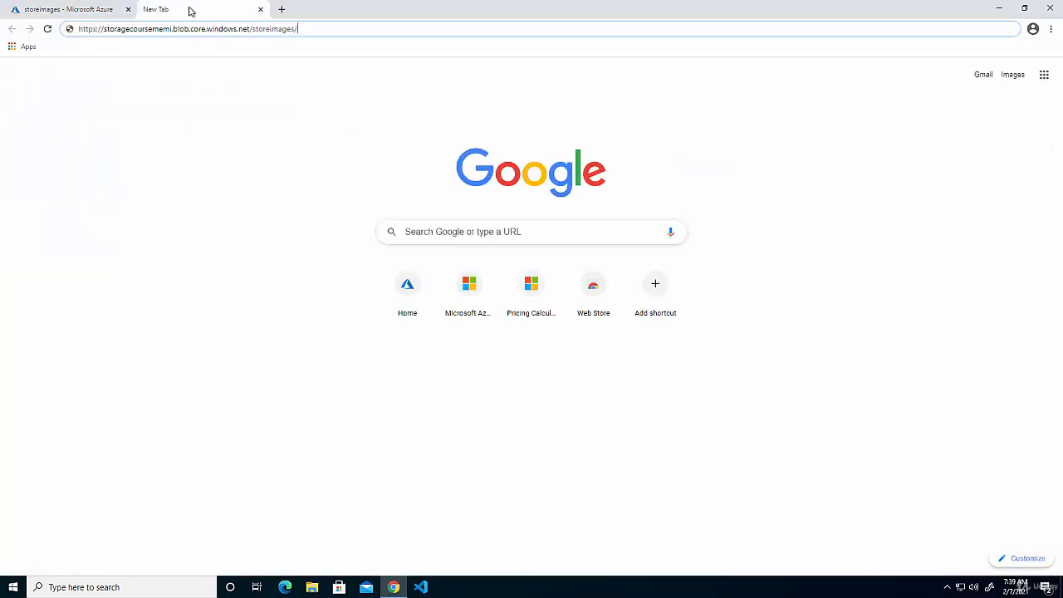
{"action": "type", "text": "view1.j"}
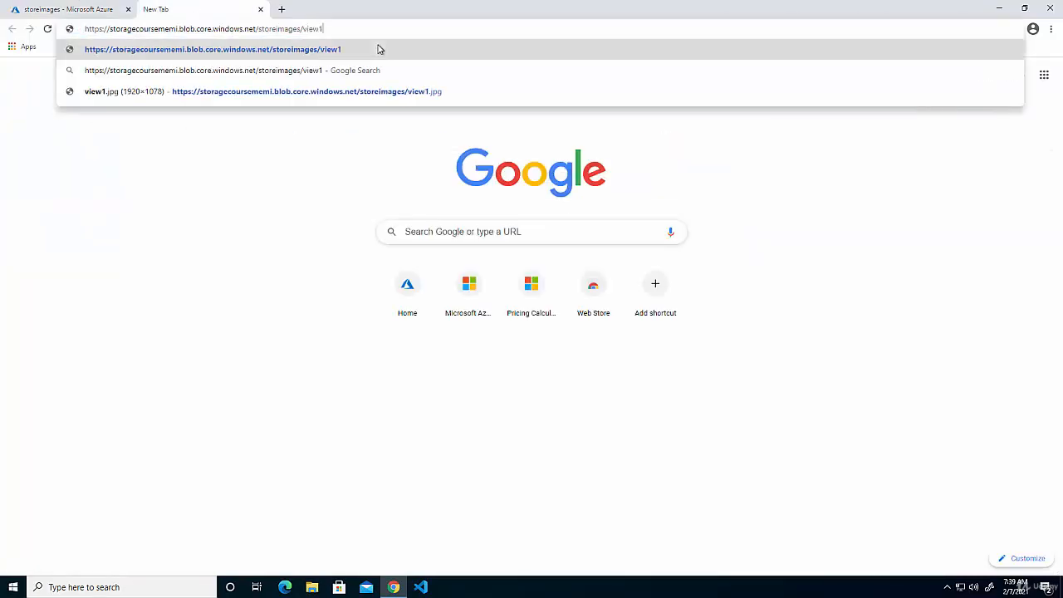
{"action": "type", "text": "pg"}
{"action": "key", "text": "Return"}
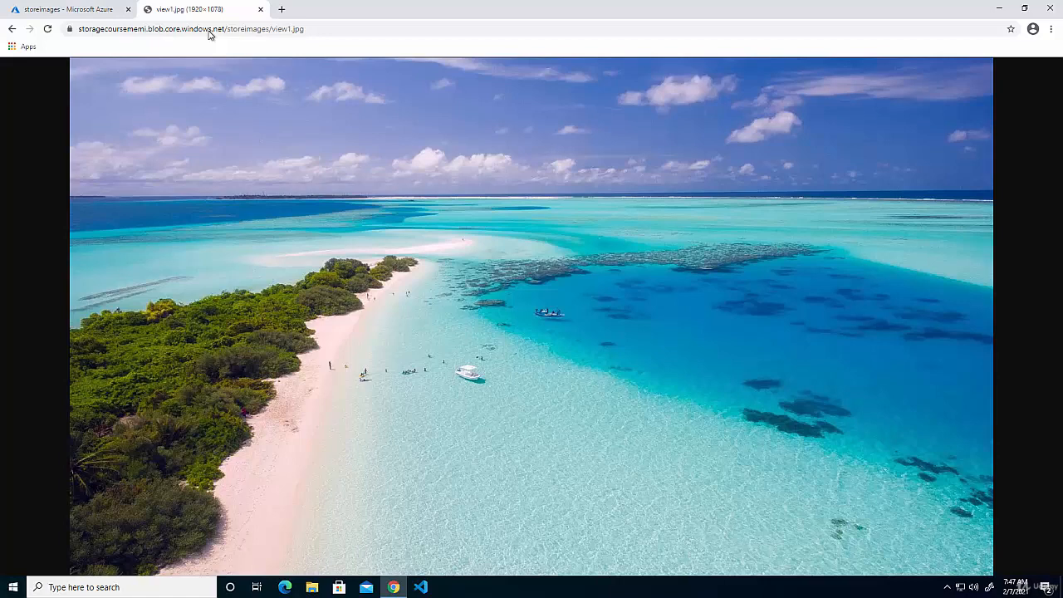
Set the storeimages container's public access level to Private (no anonymous access) and reload the view1.jpg address to test access
{"action": "left_click", "coordinate": [56, 15]}
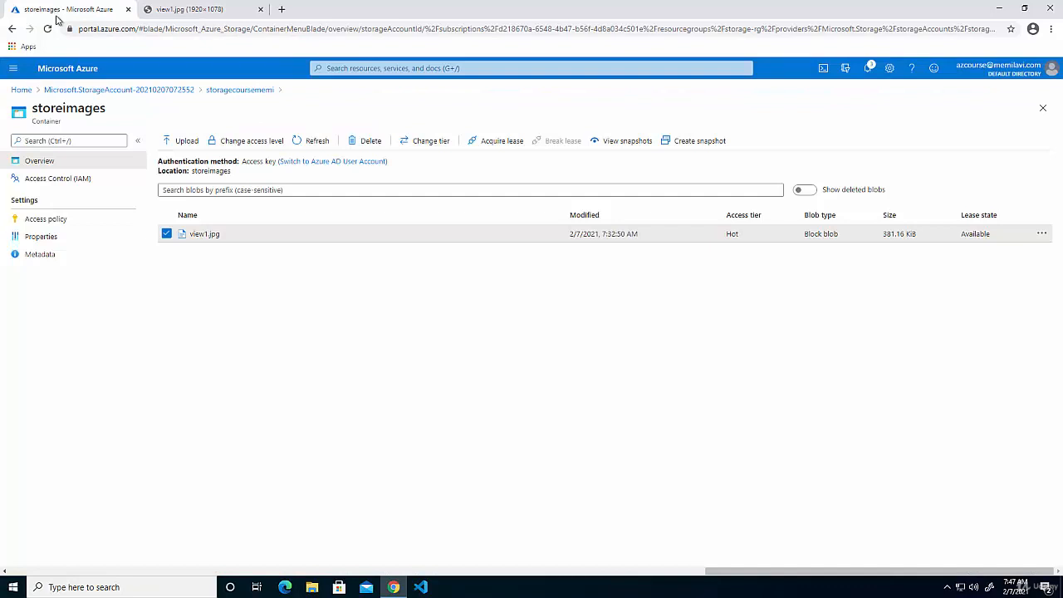
{"action": "left_click", "coordinate": [245, 142]}
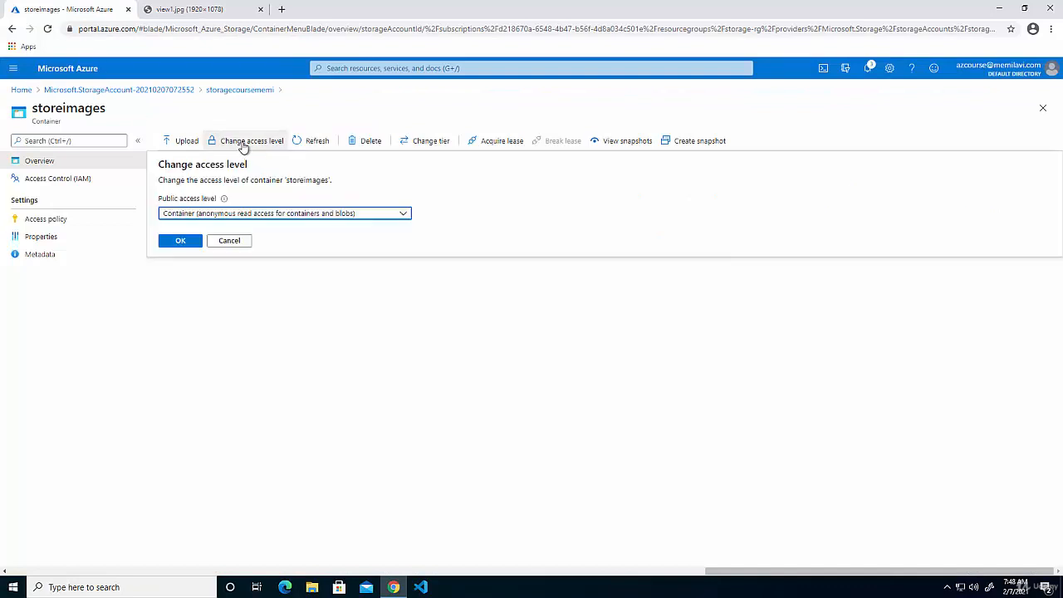
{"action": "left_click", "coordinate": [210, 217]}
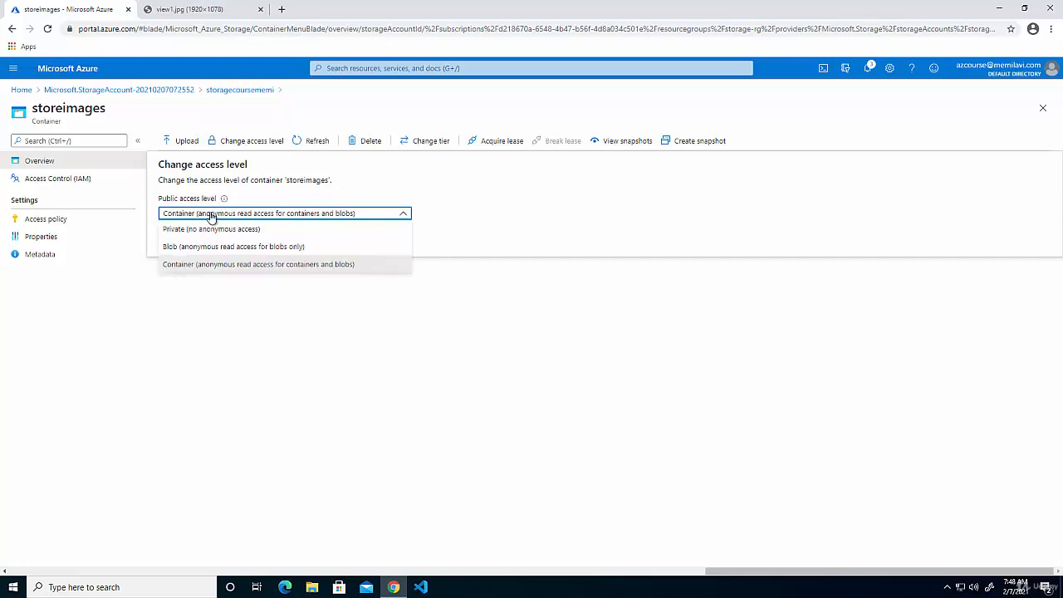
{"action": "left_click", "coordinate": [207, 231]}
{"action": "left_click", "coordinate": [178, 243]}
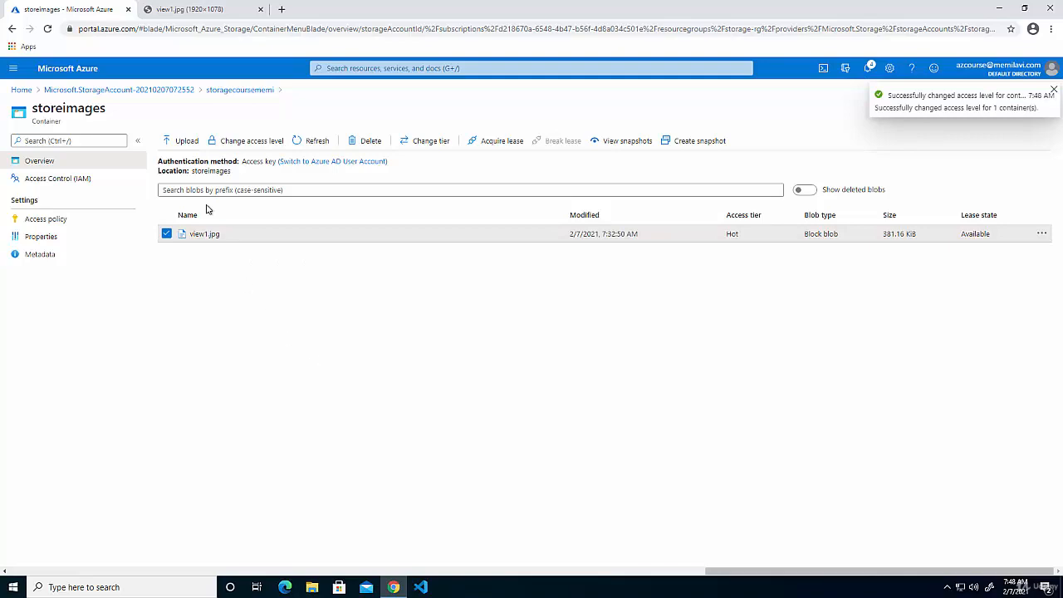
{"action": "left_click", "coordinate": [193, 13]}
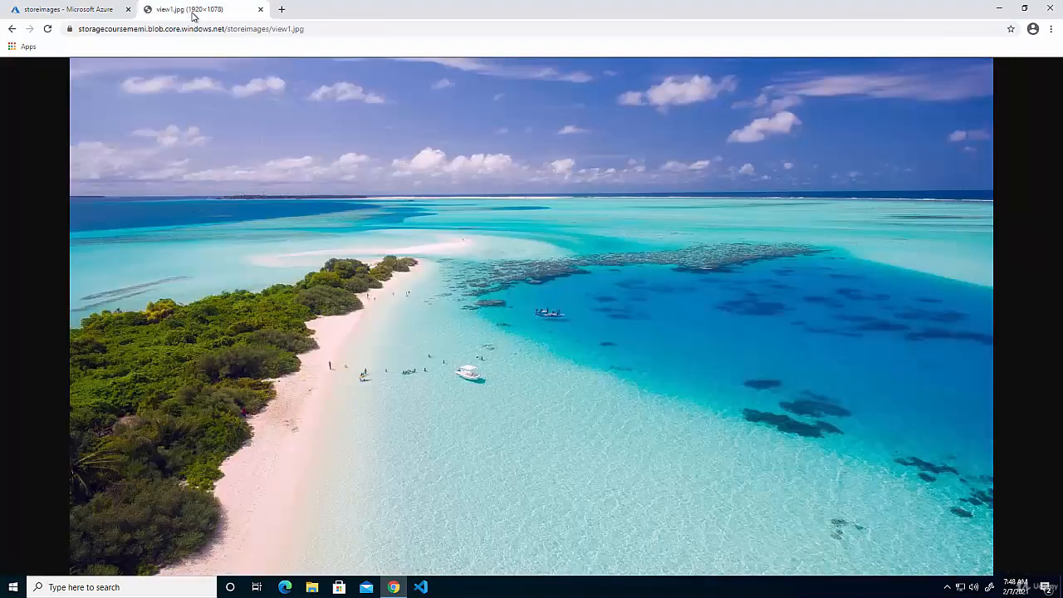
{"action": "left_click", "coordinate": [48, 29]}
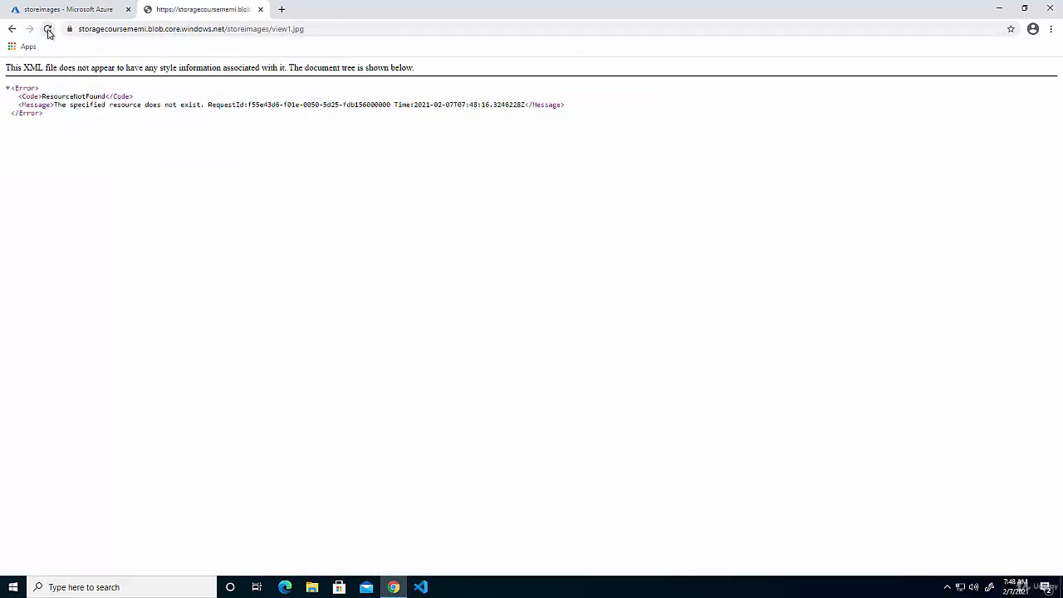